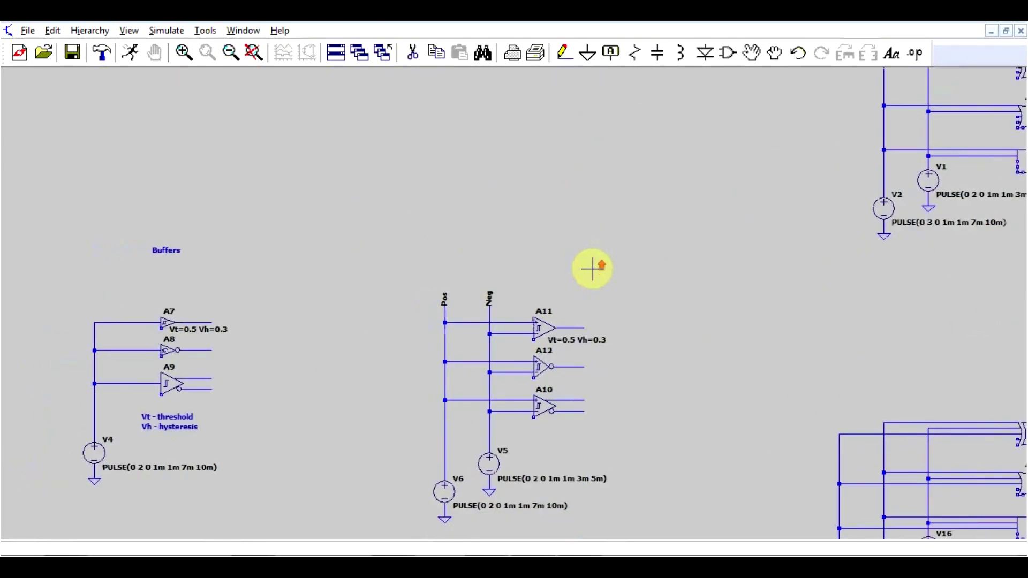
Step: Zoom in and out across the schematic to survey its circuits
scroll(593, 269, "down", 1)
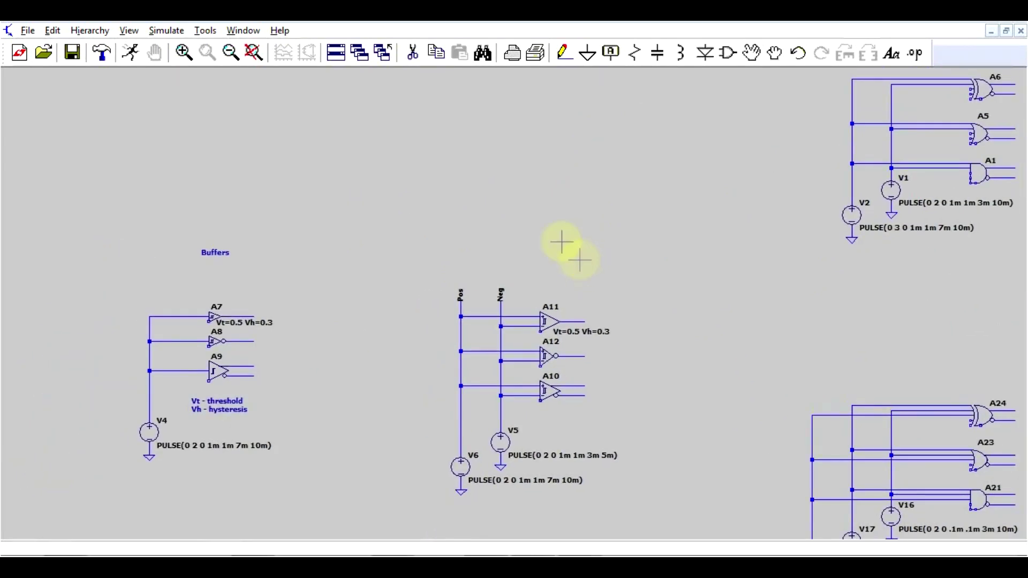
scroll(594, 257, "down", 1)
scroll(813, 241, "up", 3)
scroll(813, 242, "down", 3)
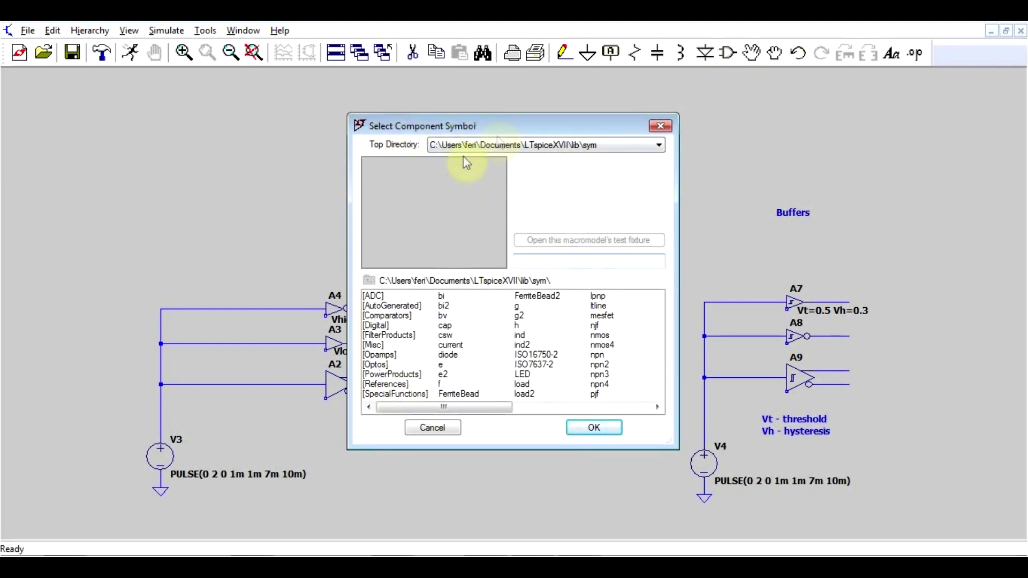
Step: Open the Digital symbol folder and preview buf, buf1, dflop, diffschmtinv and or
left_click(382, 326)
double_click(383, 328)
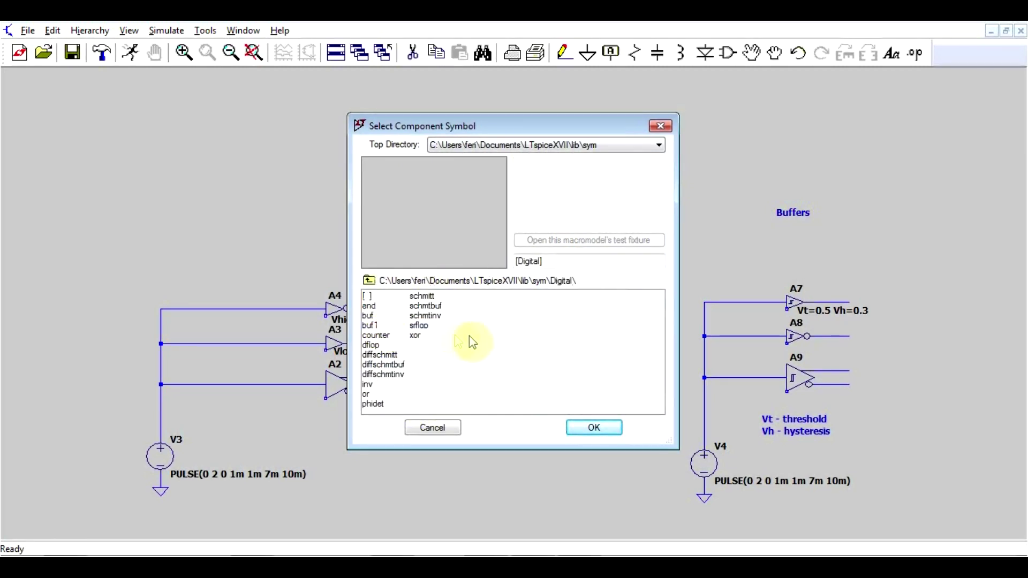
left_click(369, 306)
left_click(370, 325)
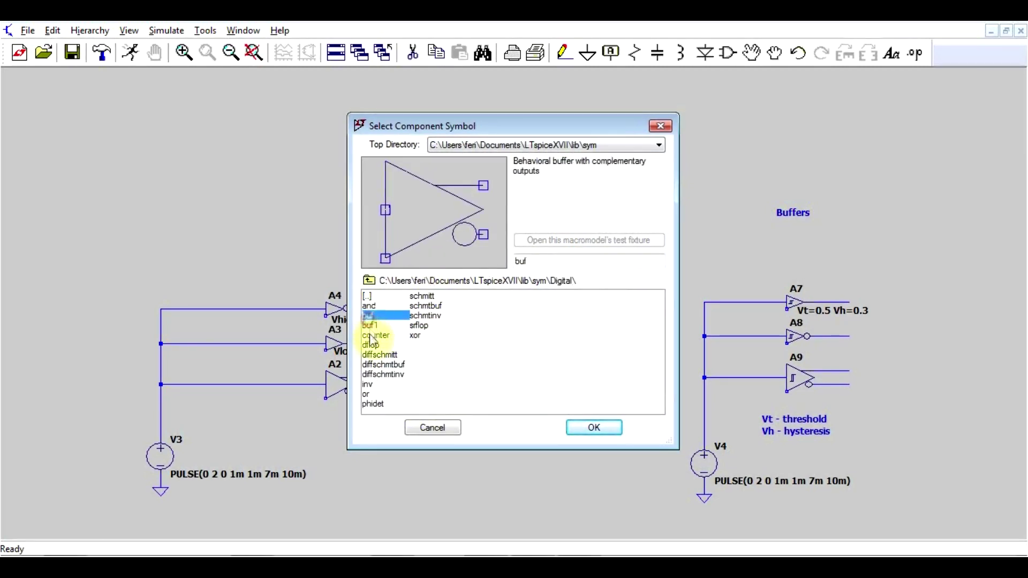
left_click(371, 345)
left_click(381, 375)
left_click(373, 396)
Step: Preview schmtbuf, buf, and and srflop, then close the library without placing anything
left_click(426, 306)
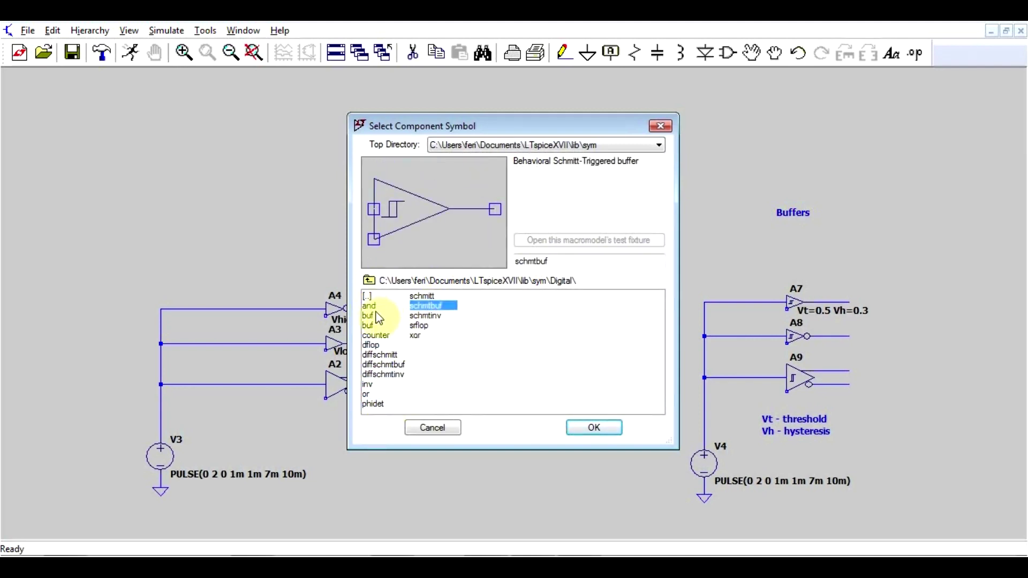
left_click(377, 315)
left_click(370, 296)
left_click(376, 307)
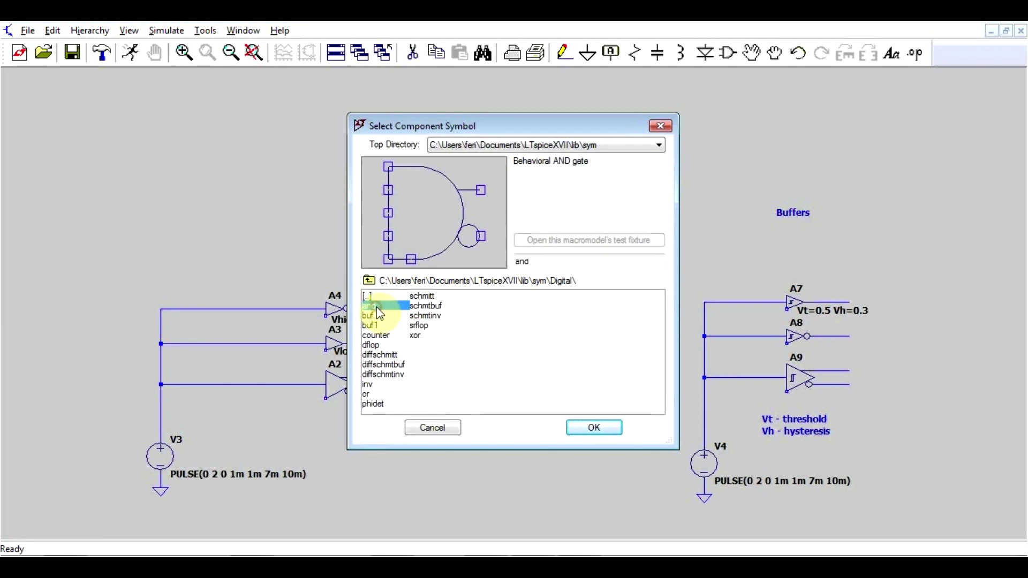
left_click(419, 325)
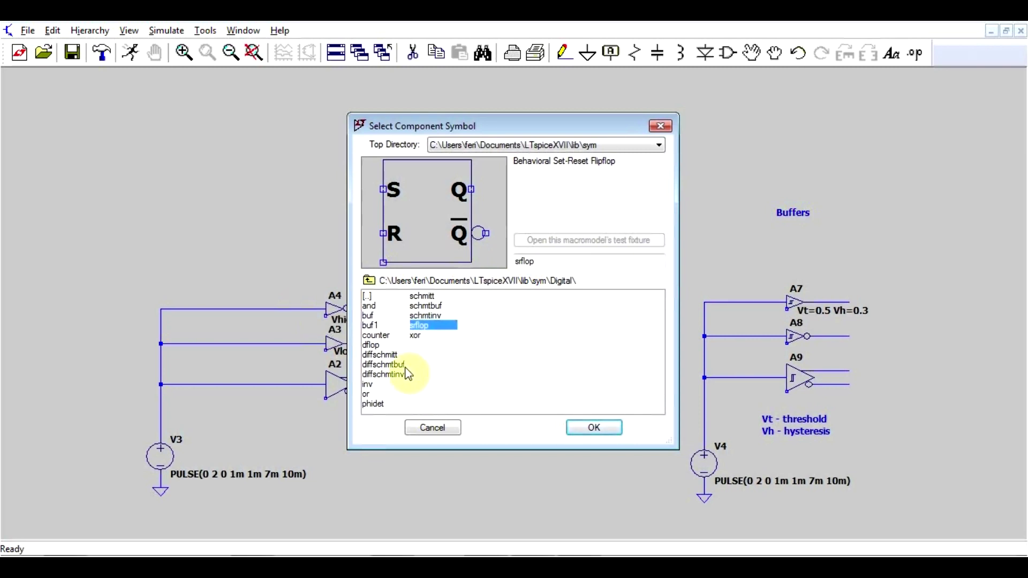
left_click(665, 126)
scroll(477, 330, "up", 2)
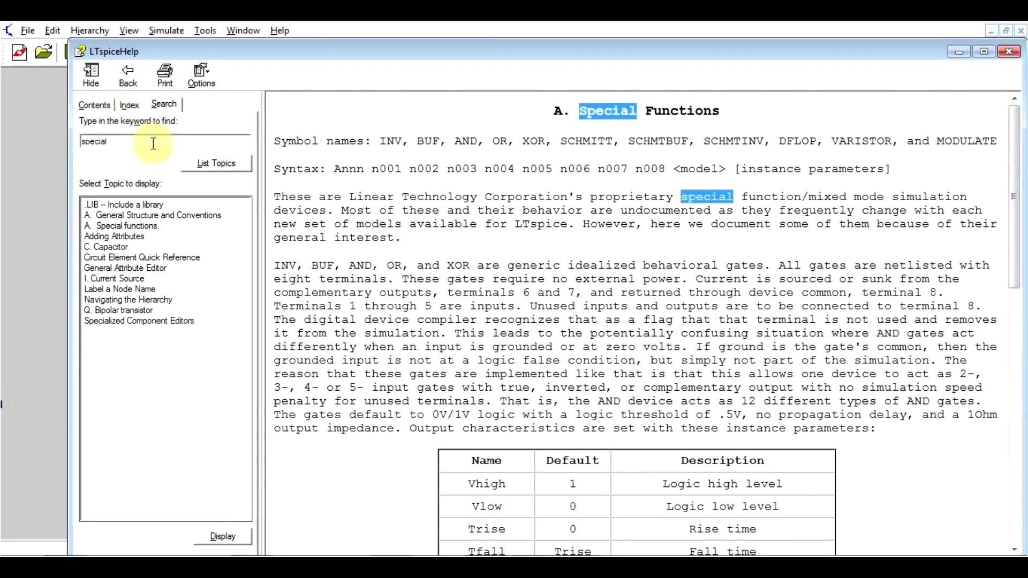
Step: Scroll the Special Functions help to the Vhigh/Vlow/Rout parameter table, then minimize it
scroll(706, 262, "down", 7)
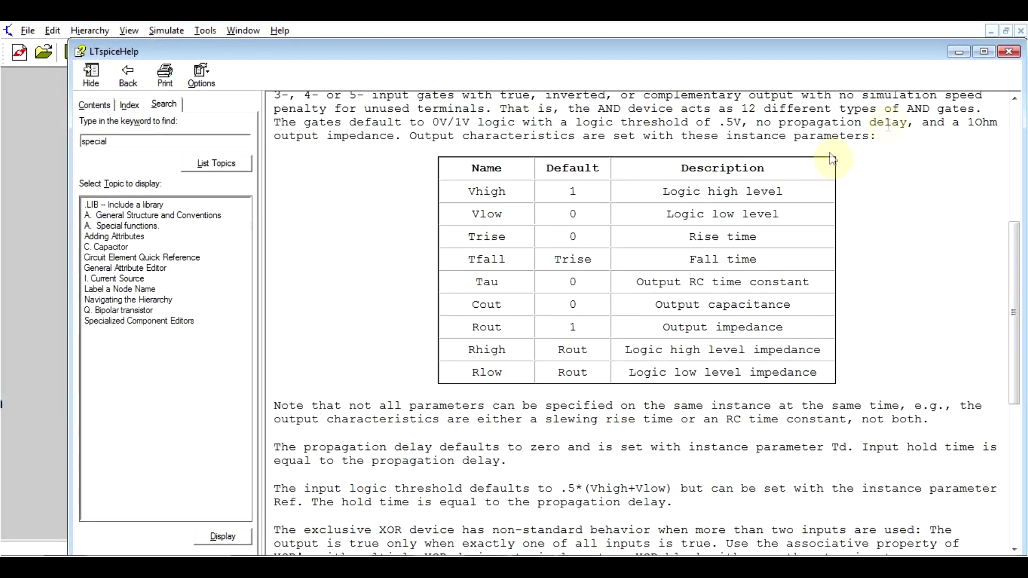
left_click(958, 49)
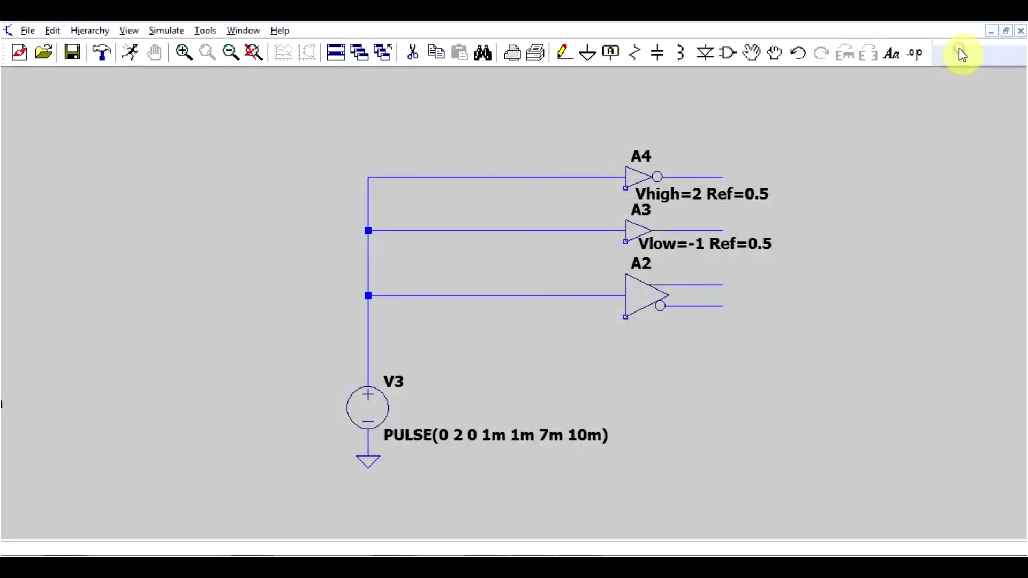
Step: Run the simulation and plot the shared V3 input plus the outputs of A2, A4 and A3
left_click(131, 52)
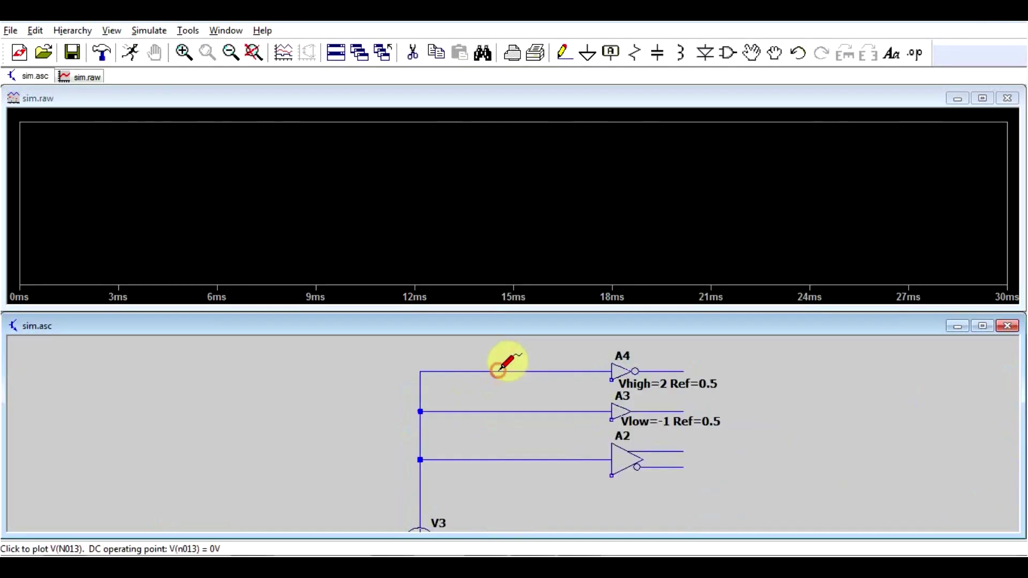
left_click(498, 370)
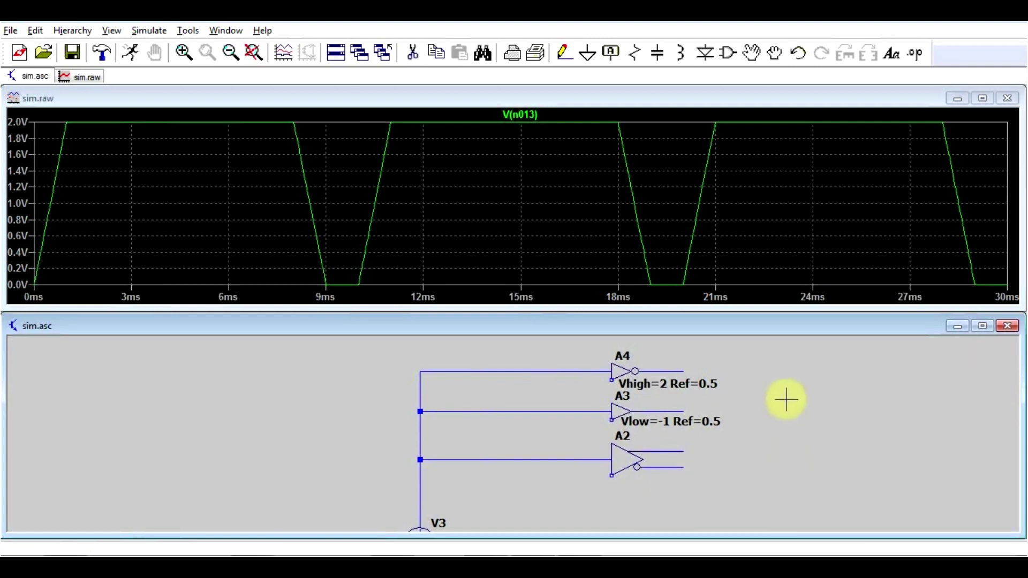
left_click(696, 446)
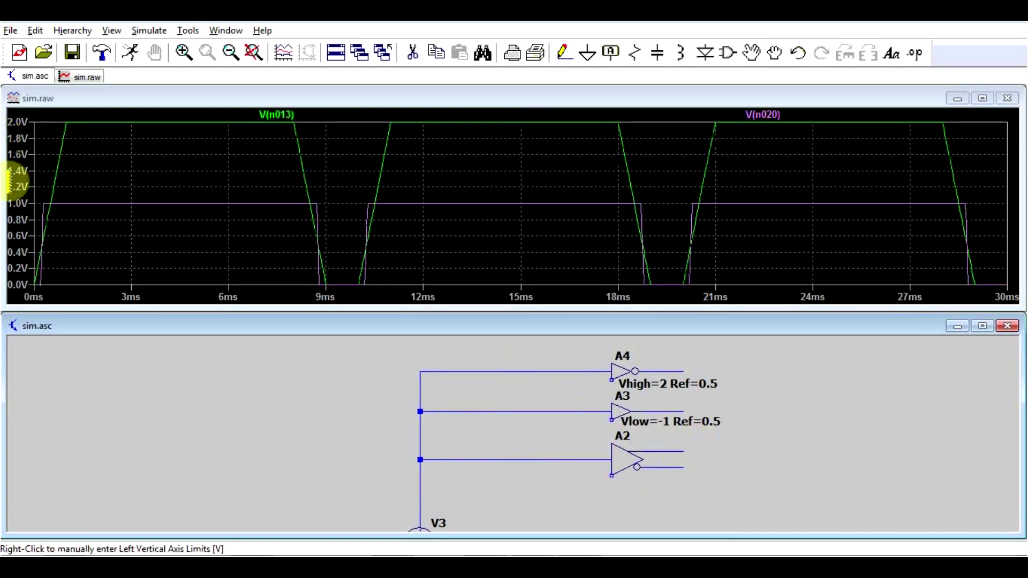
left_click(660, 371)
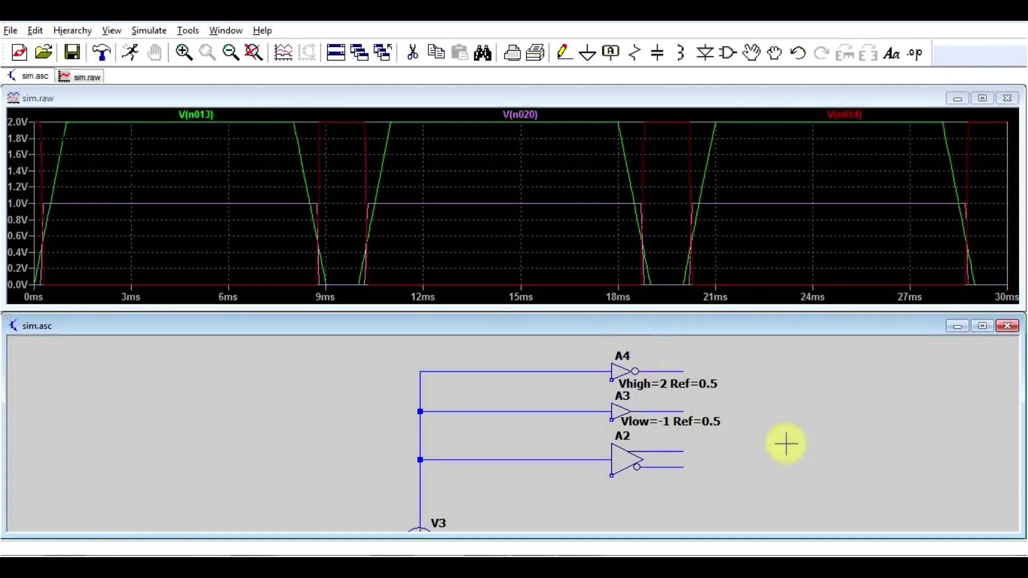
left_click(669, 411)
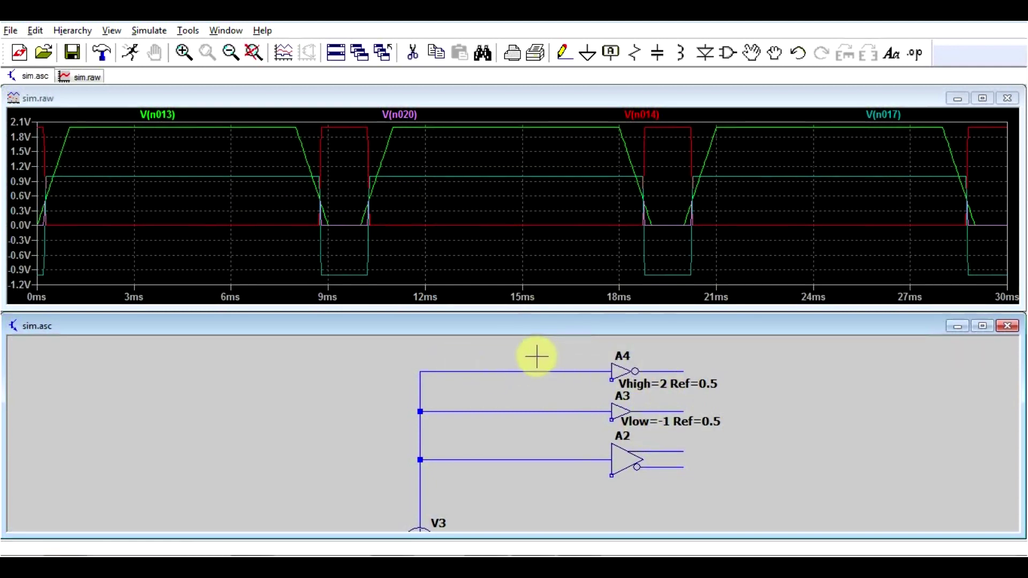
scroll(535, 356, "down", 5)
Step: Plot buffer A19's 0–3.3 V input V(n043) and its 0–5 V output V(n044)
scroll(540, 415, "up", 5)
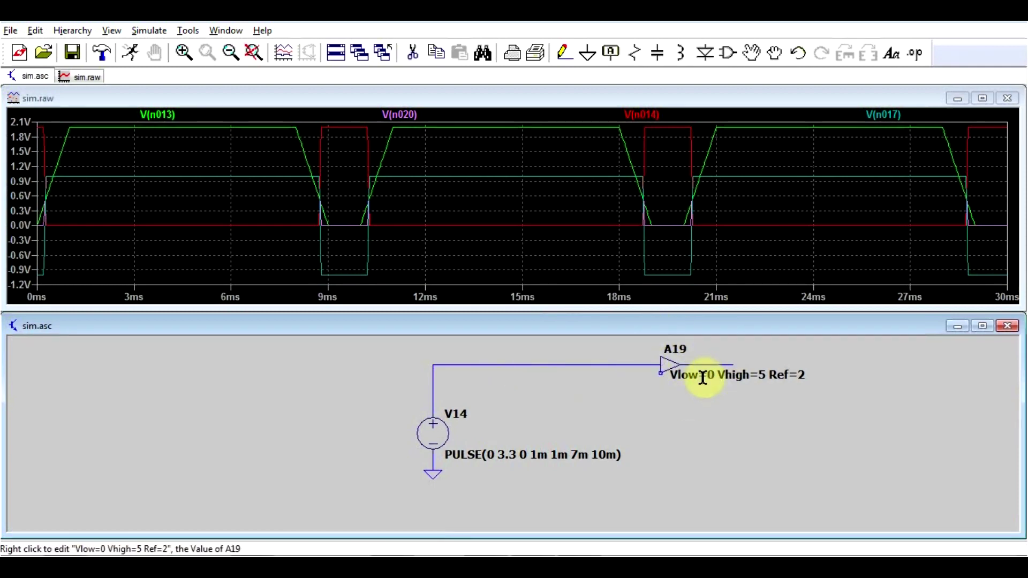
left_click(512, 367)
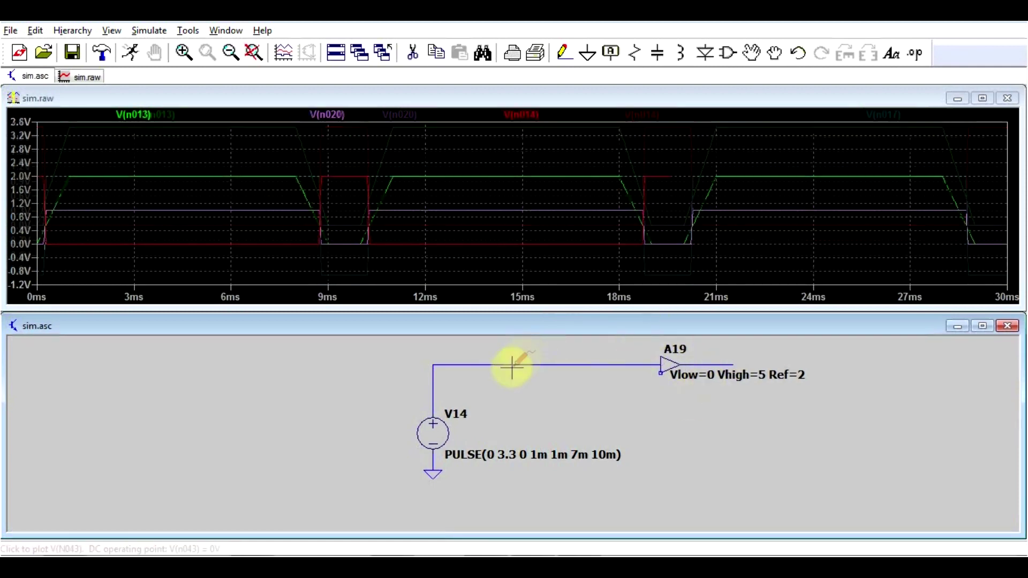
left_click(718, 364)
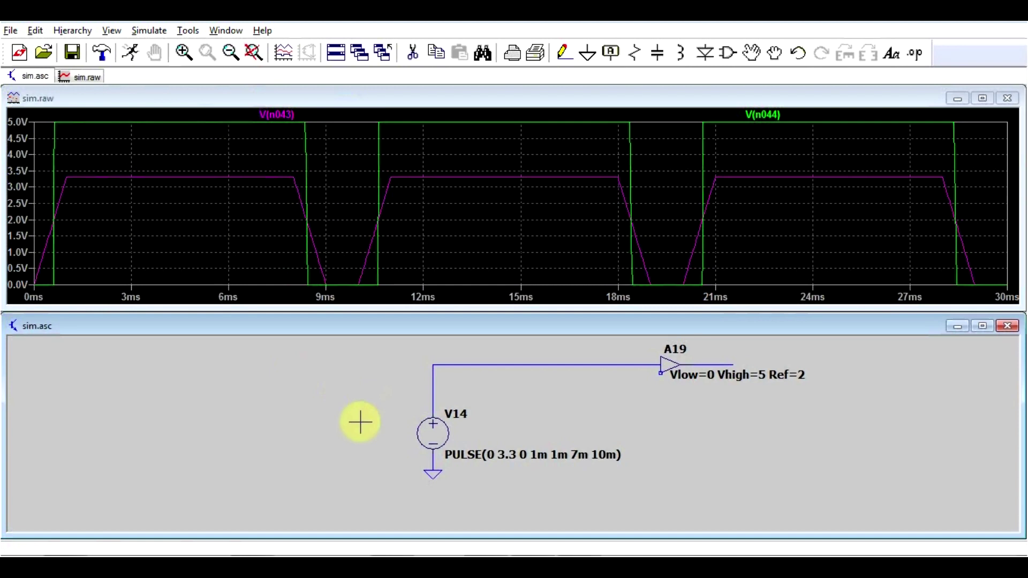
left_click_drag(360, 422, 700, 450)
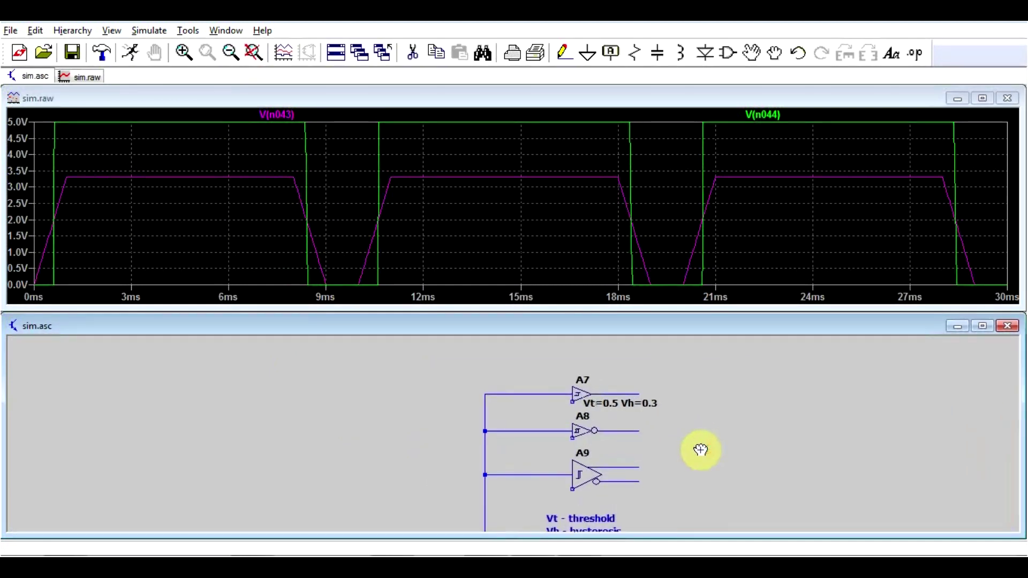
Step: Zoom over the A7–A9 Schmitt circuit, then select the Schmitt trigger paragraph in the help
scroll(701, 450, "up", 2)
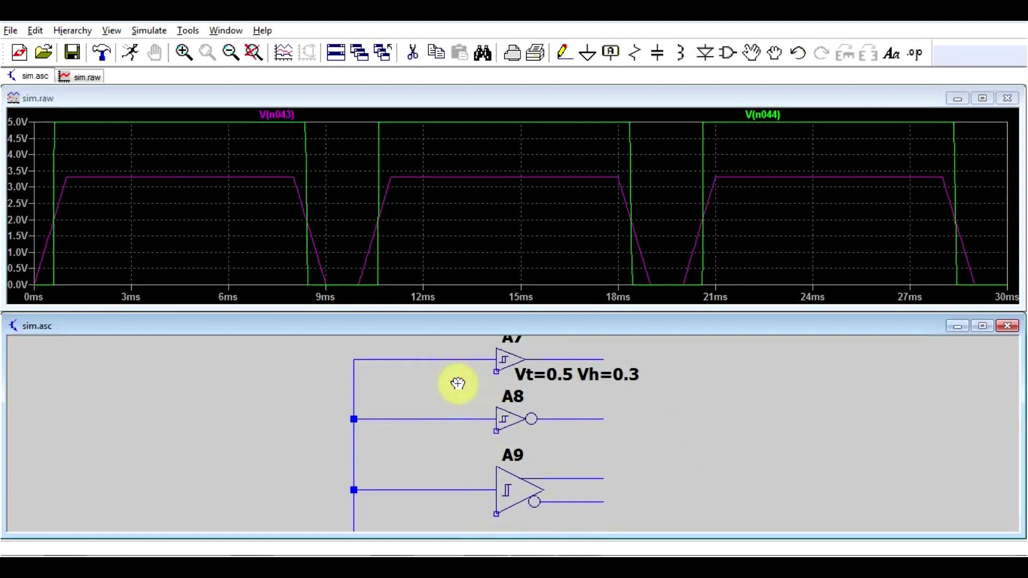
scroll(457, 390, "down", 1)
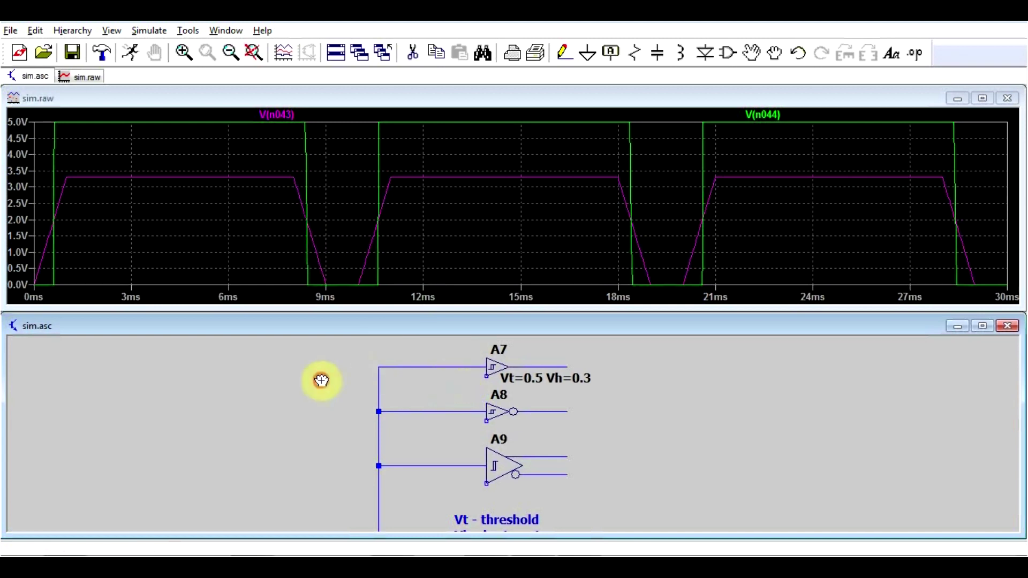
scroll(319, 378, "down", 1)
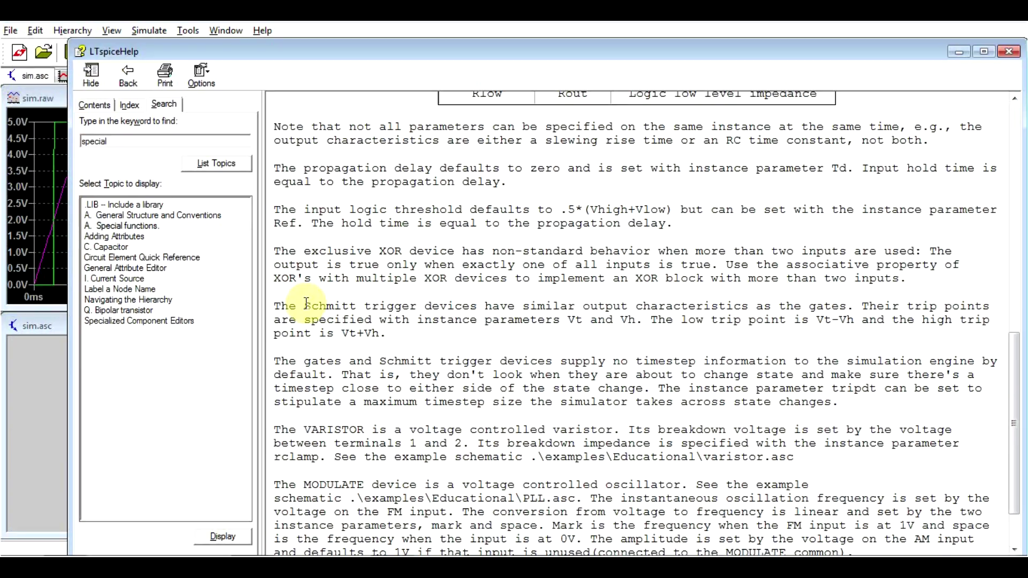
left_click_drag(306, 304, 386, 334)
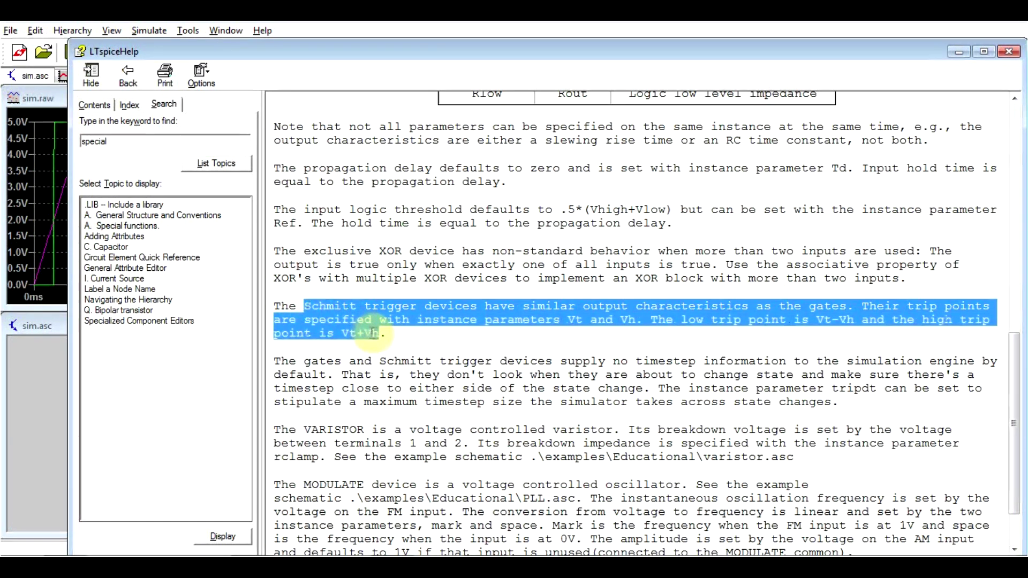
Step: Highlight Vh and the trip-point expressions Vt-Vh and Vt+Vh in the help text
left_click(587, 312)
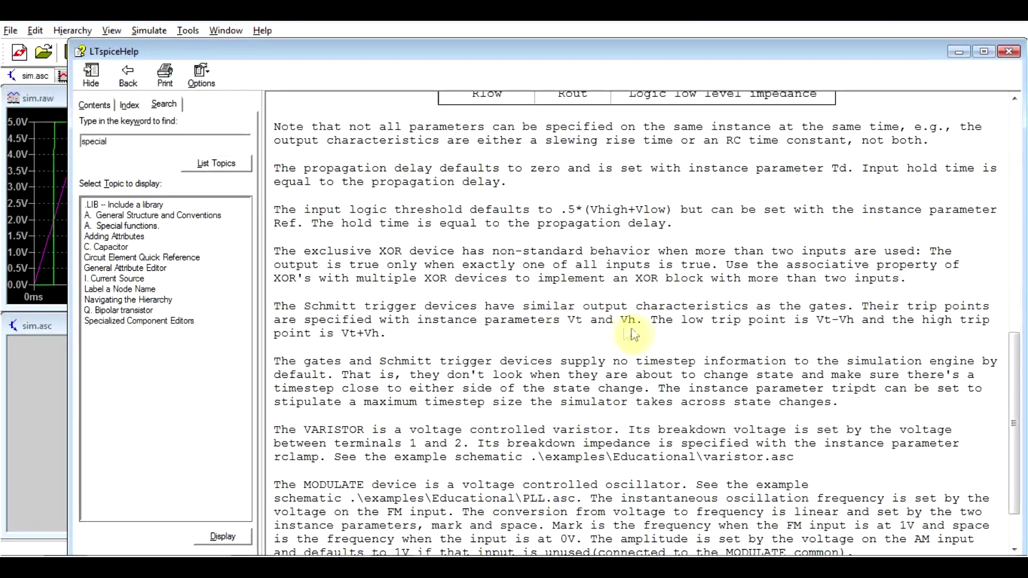
double_click(571, 320)
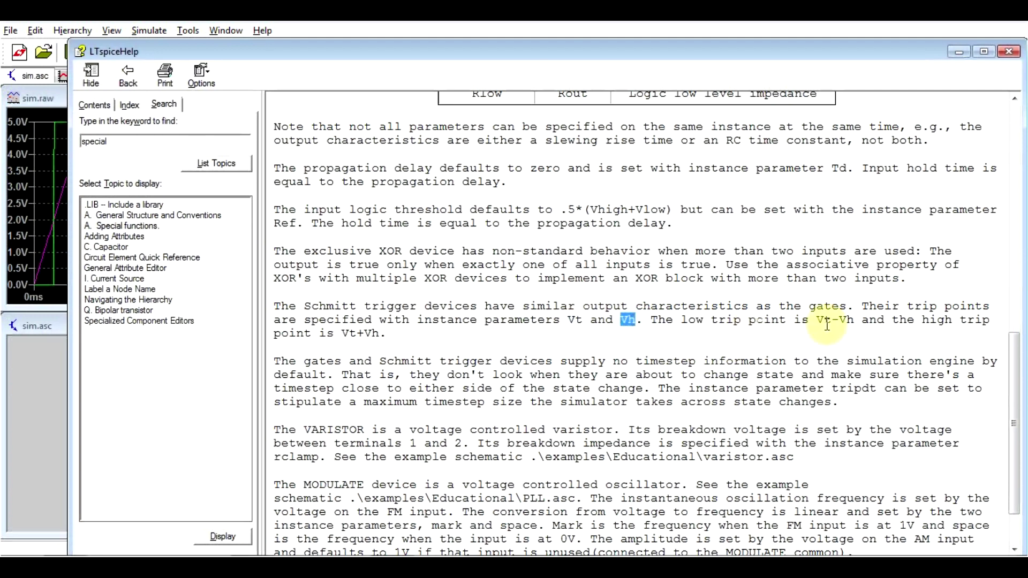
left_click_drag(816, 318, 854, 321)
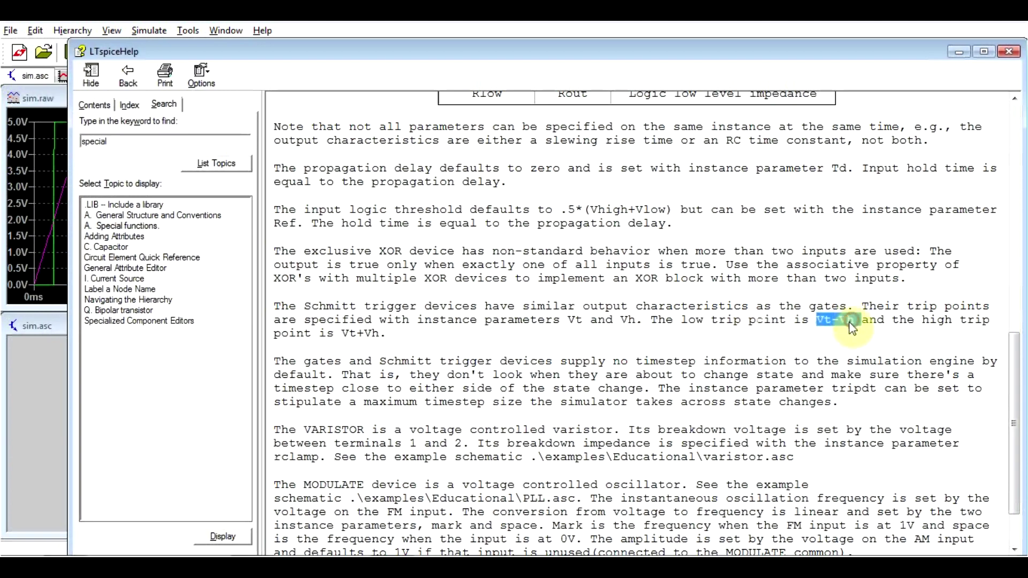
left_click_drag(340, 329, 379, 333)
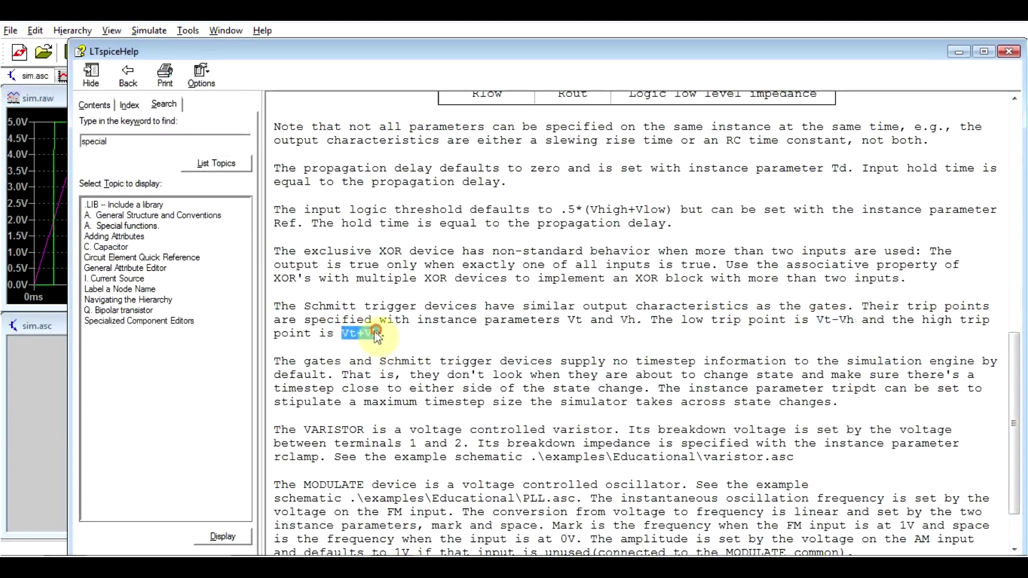
left_click(441, 30)
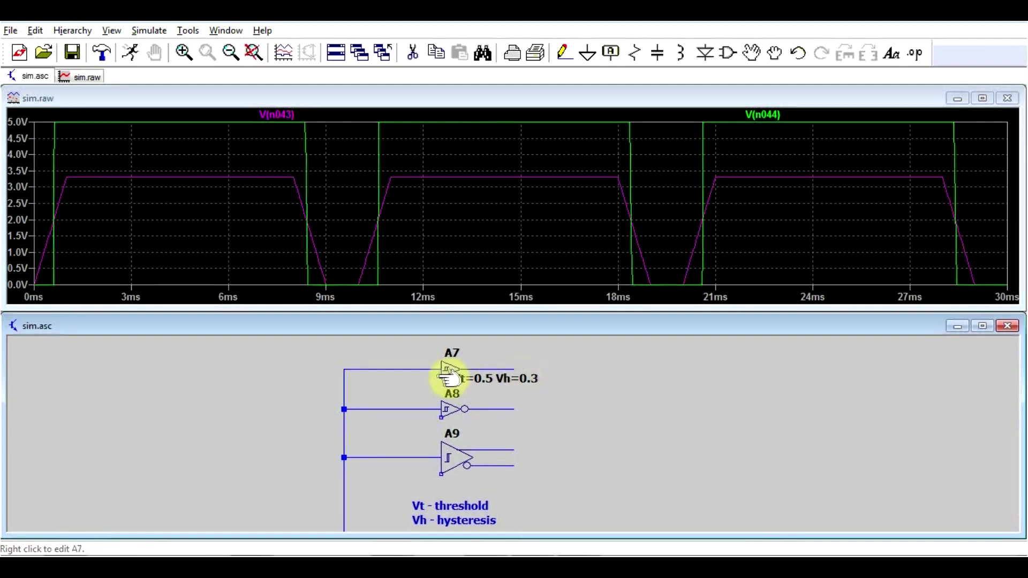
Step: Probe Schmitt buffer A7's input wire V(n013) and output wire V(n014)
left_click(405, 369)
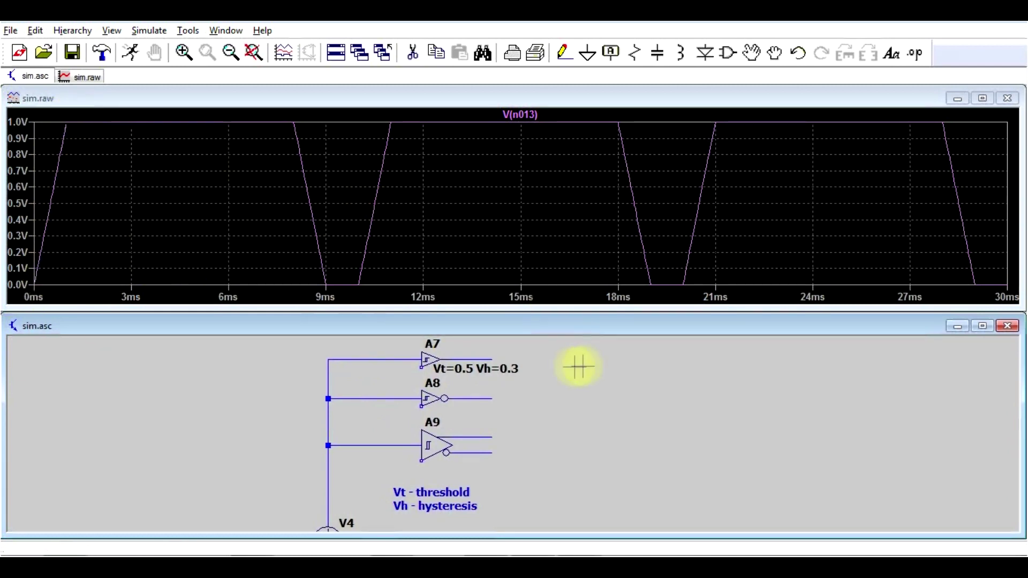
left_click(469, 355)
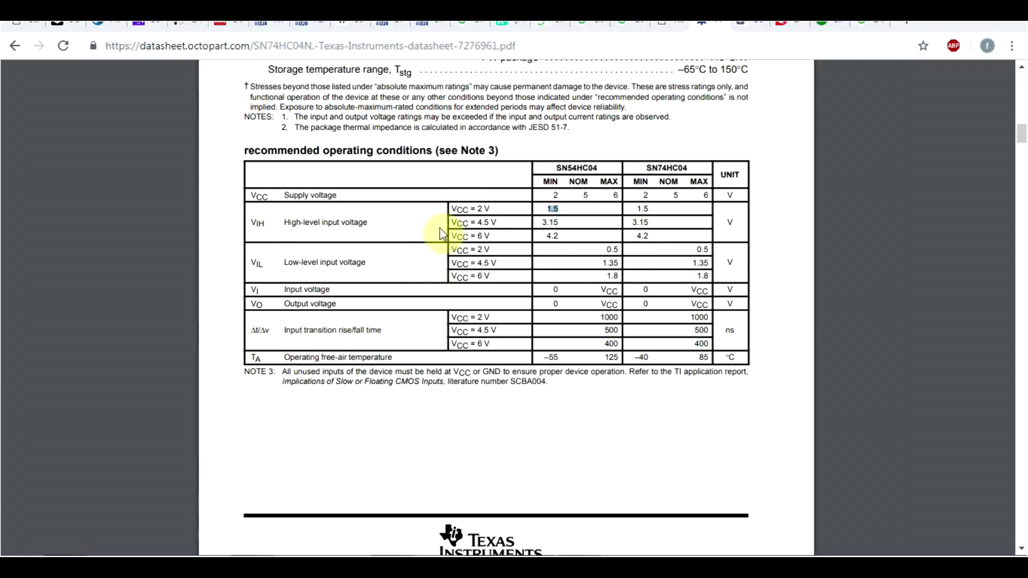
Step: Locate the SN74HC04 VIH/VIL levels at VCC 4.5 V (3.15 V minimum), then return to LTspice
scroll(571, 214, "up", 7)
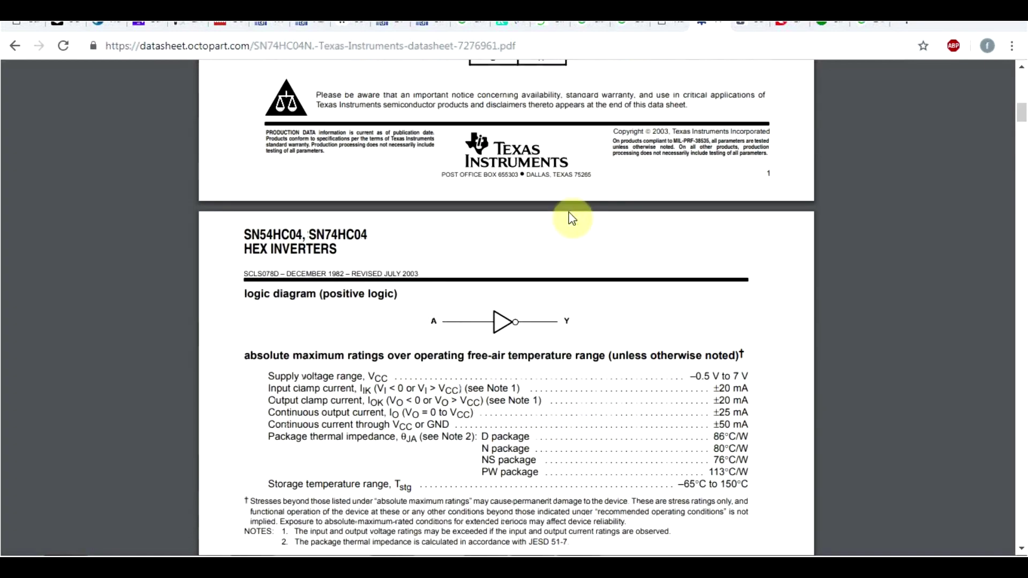
scroll(569, 212, "up", 13)
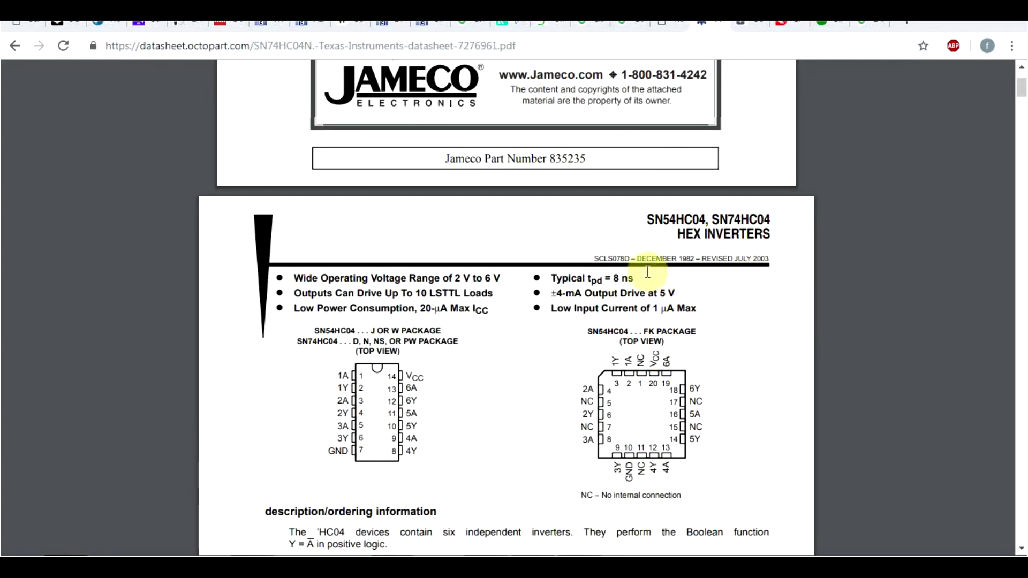
scroll(523, 275, "down", 15)
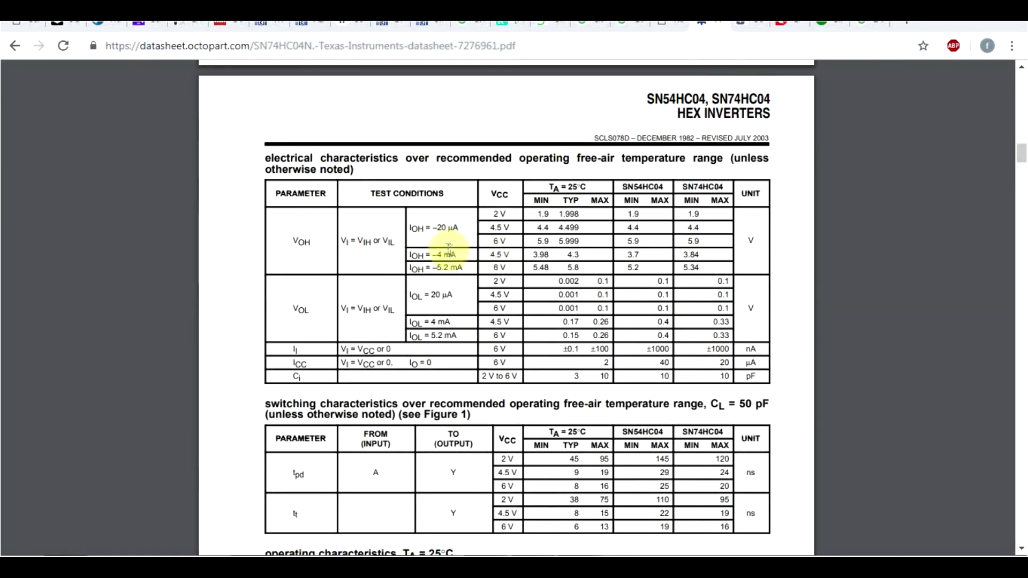
scroll(284, 236, "up", 5)
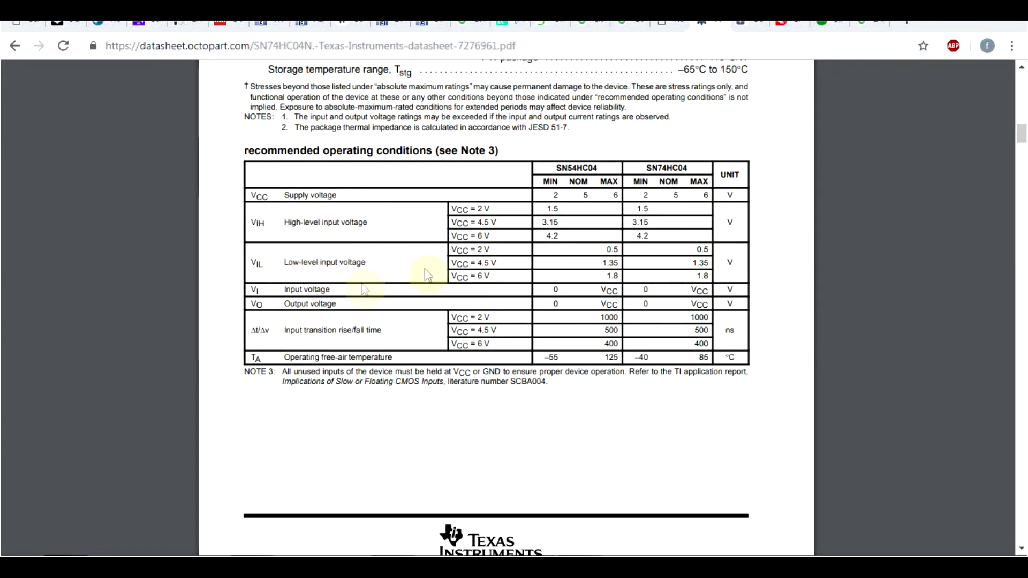
left_click_drag(472, 263, 491, 263)
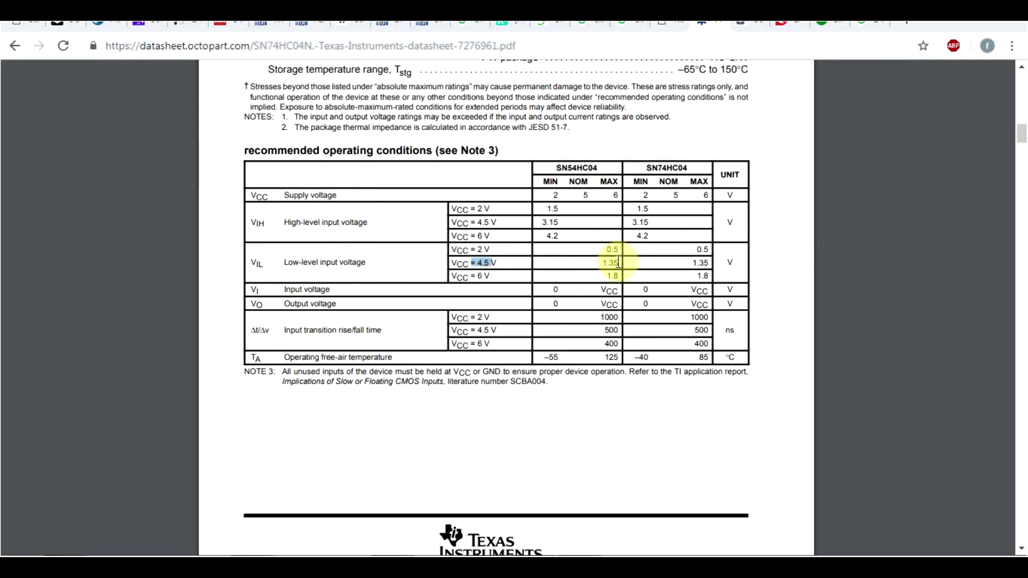
left_click(551, 222)
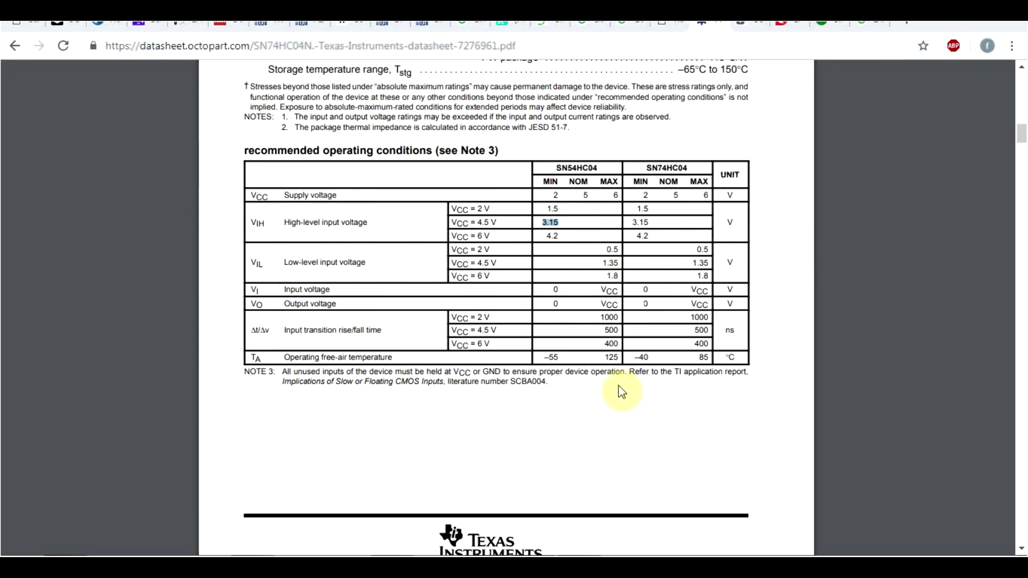
key("alt+Tab")
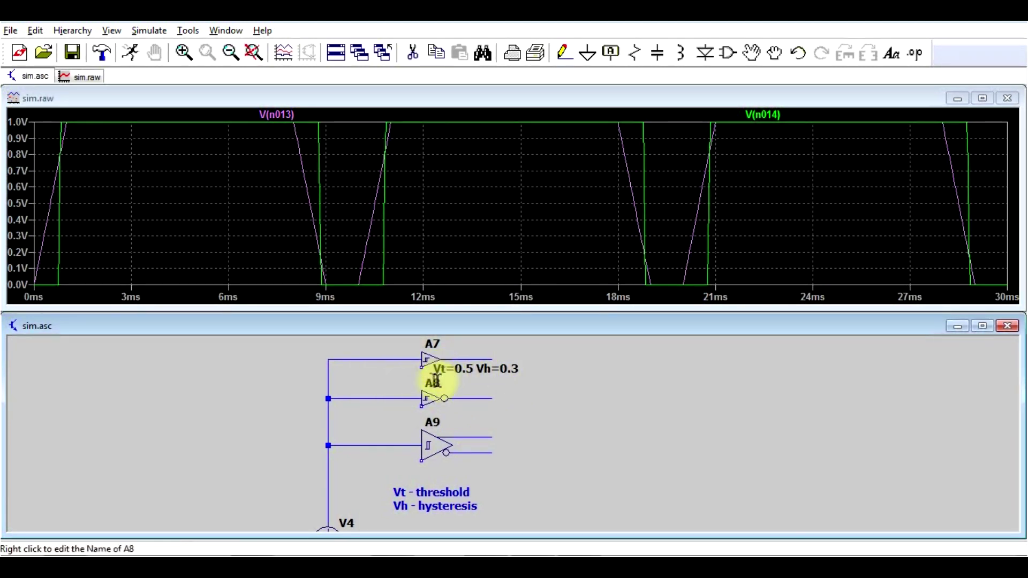
Step: Zoom out and back in to frame Schmitt gates A10–A12
scroll(369, 380, "down", 2)
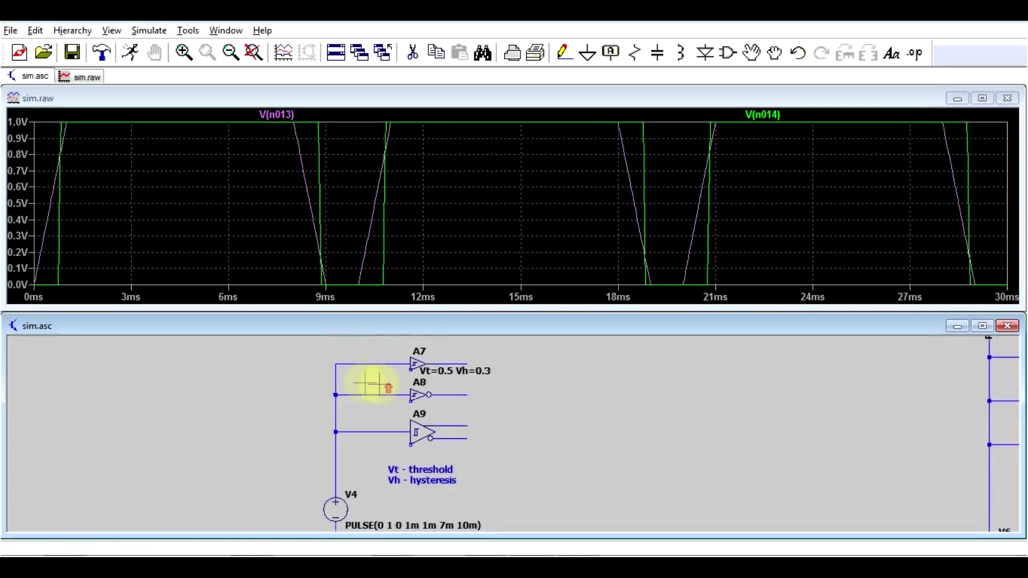
scroll(289, 380, "up", 1)
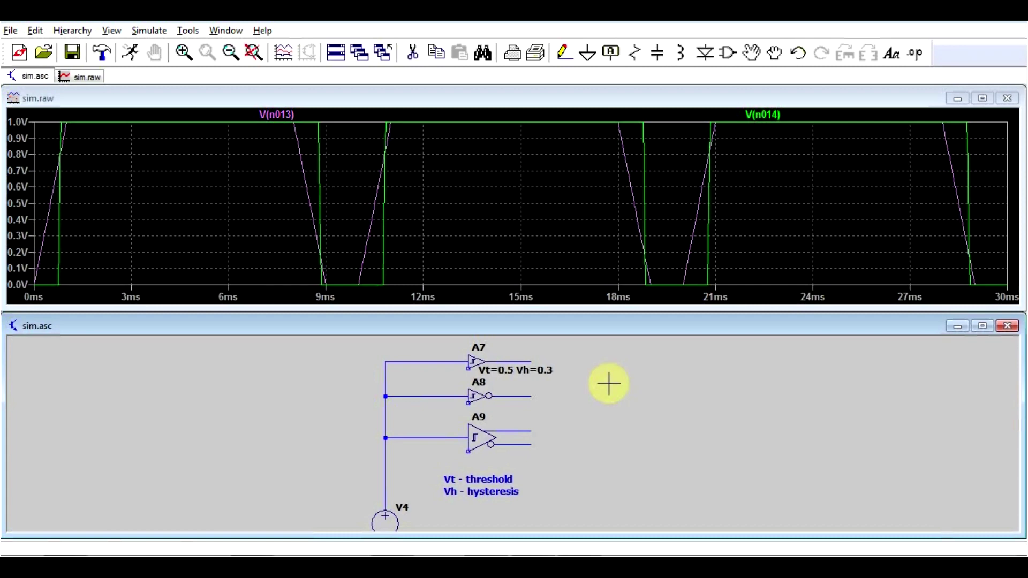
scroll(605, 383, "down", 2)
scroll(906, 396, "up", 1)
scroll(648, 407, "up", 2)
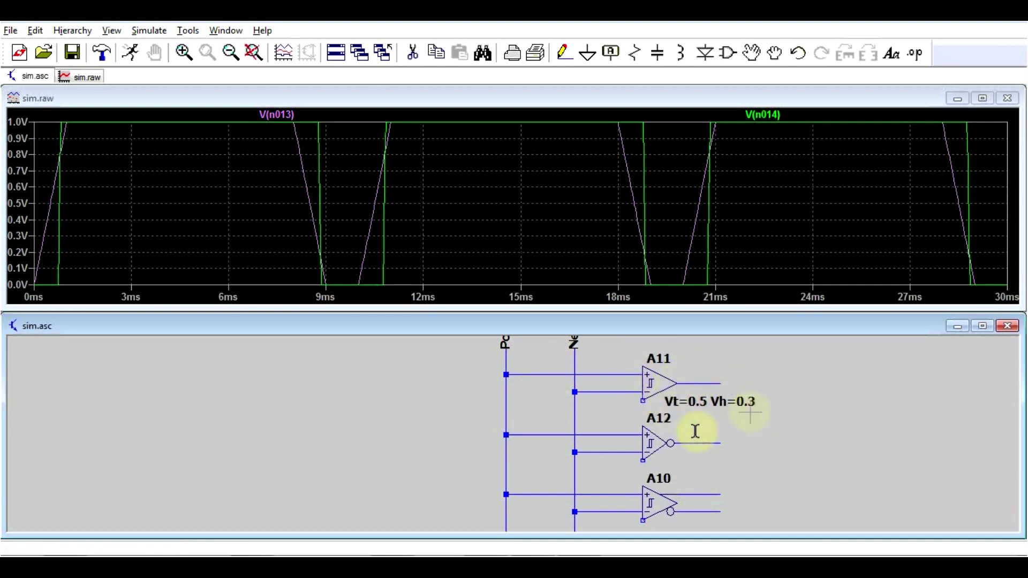
Step: Plot V(pos), V(neg) and comparator A11's output V(n015) on the same waveform pane
left_click(504, 369)
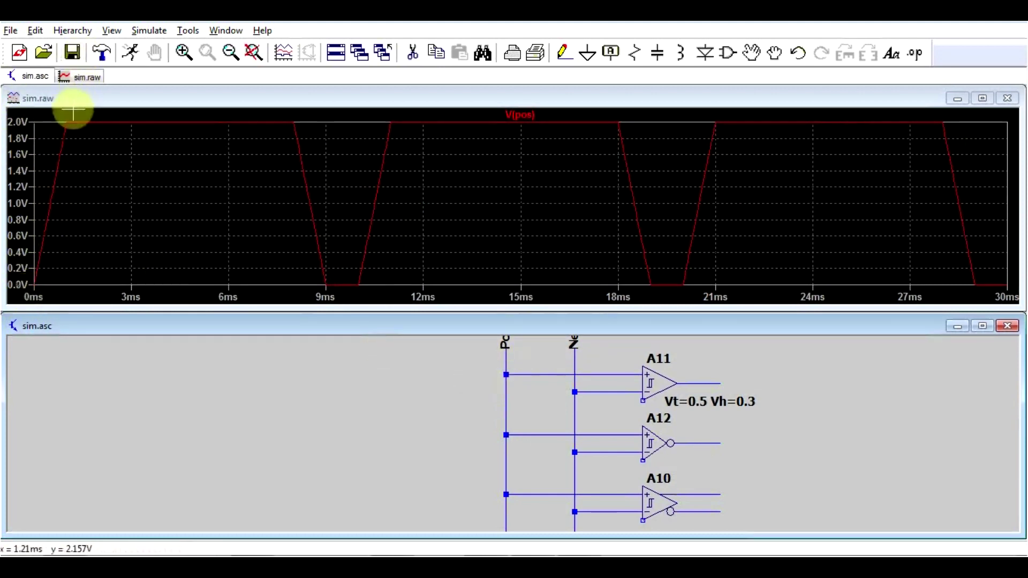
left_click(576, 391)
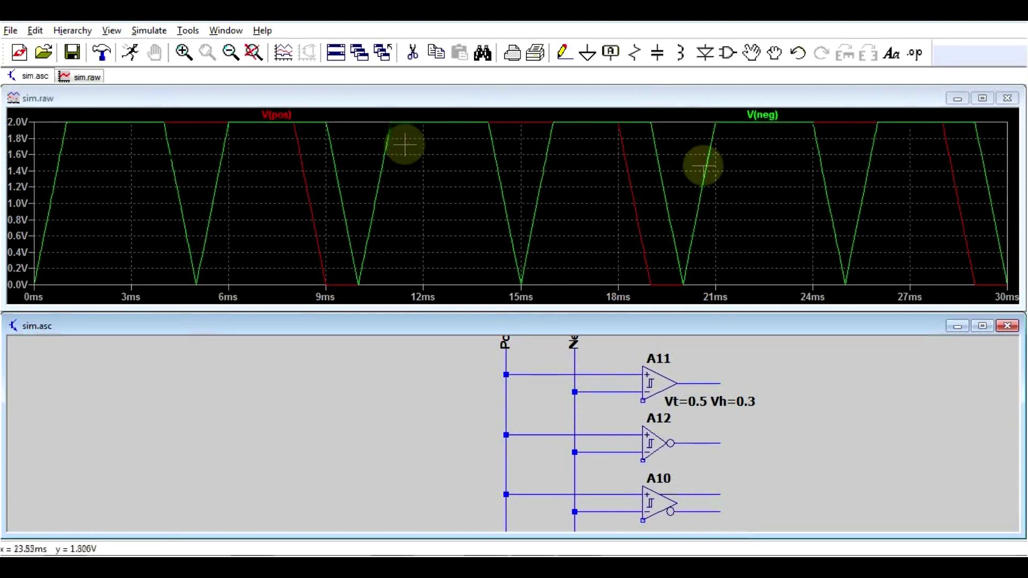
left_click(696, 381)
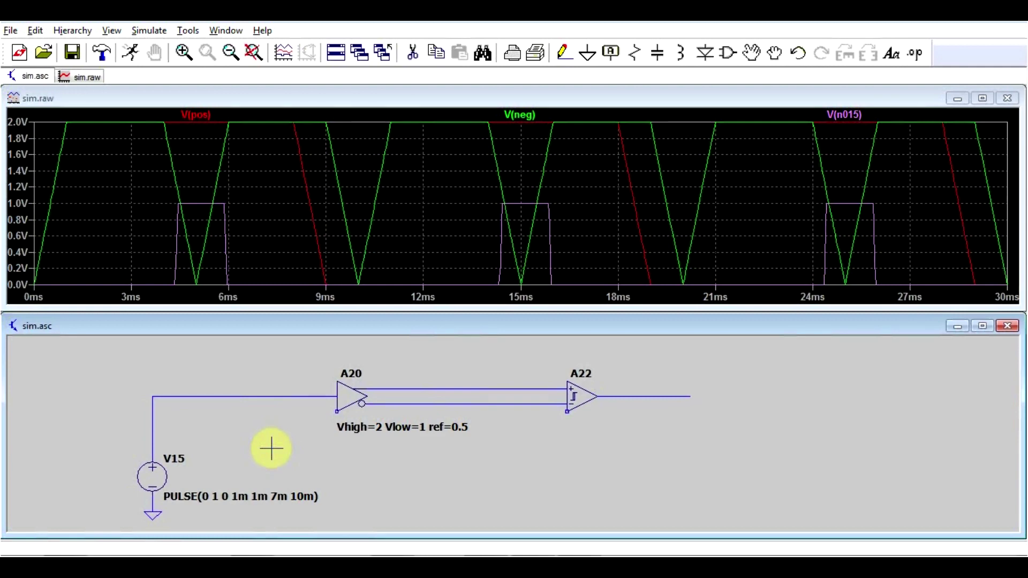
Step: Plot the pulse source voltage feeding A20 and both of A20's output voltages
left_click(200, 396)
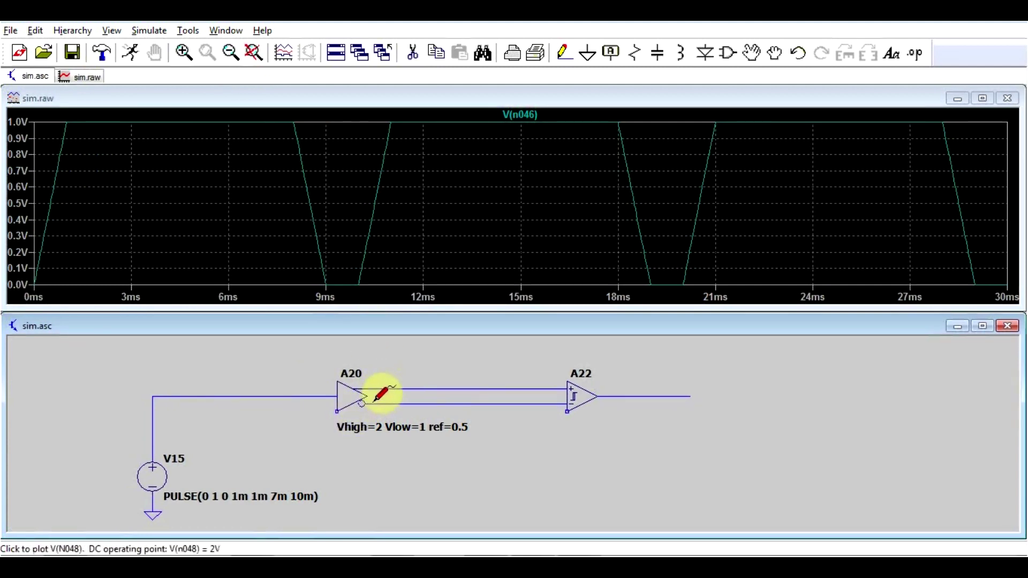
left_click(379, 385)
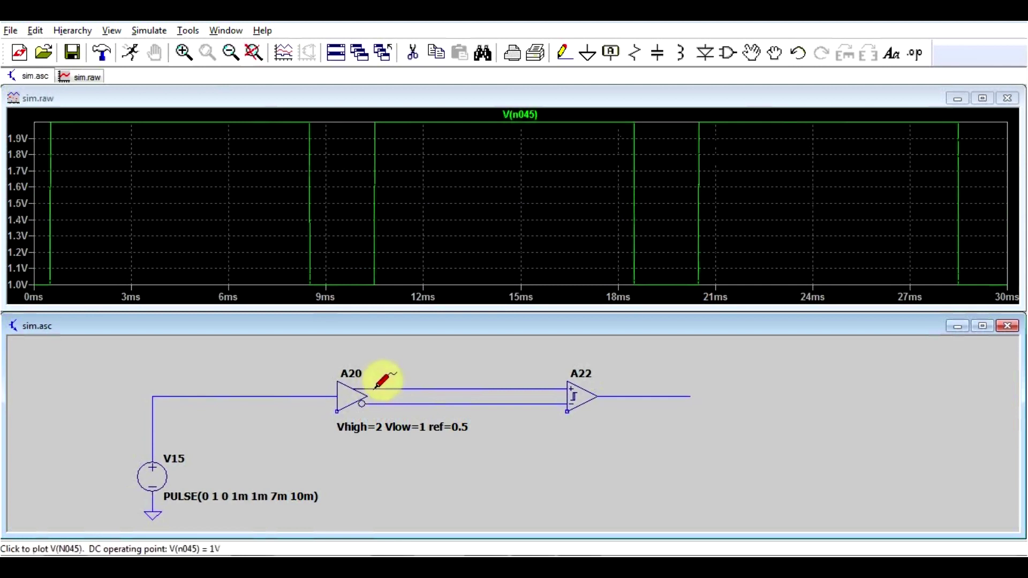
left_click(383, 405)
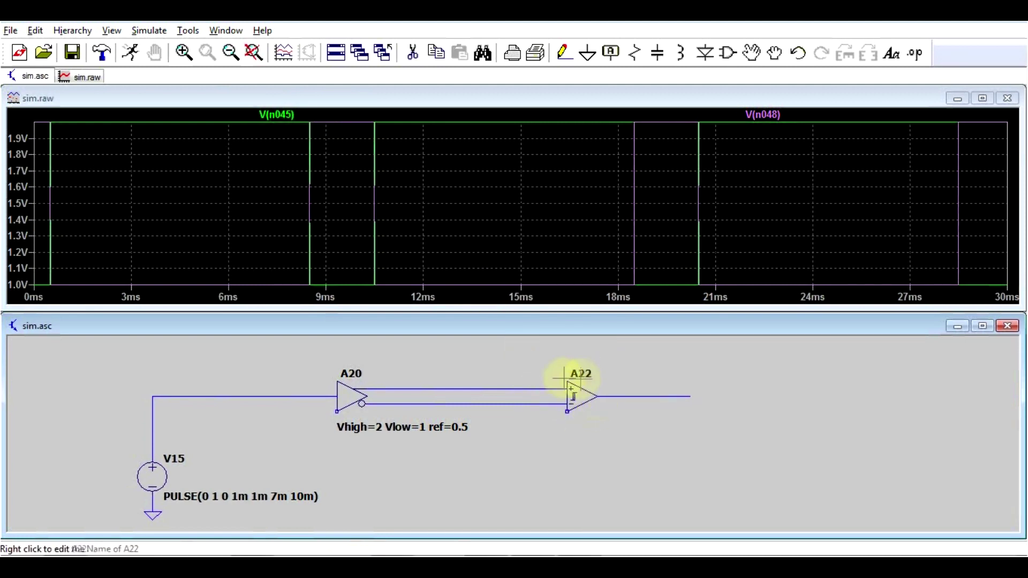
Step: Plot A22's output with the pulse source voltage, then begin placing inductors between A20 and A22
left_click(620, 395)
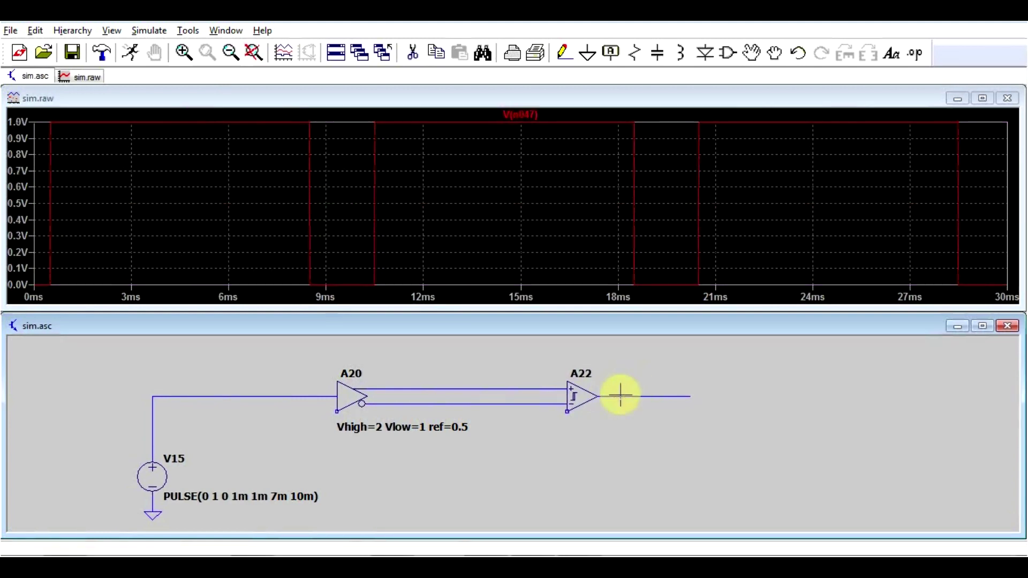
left_click(252, 397)
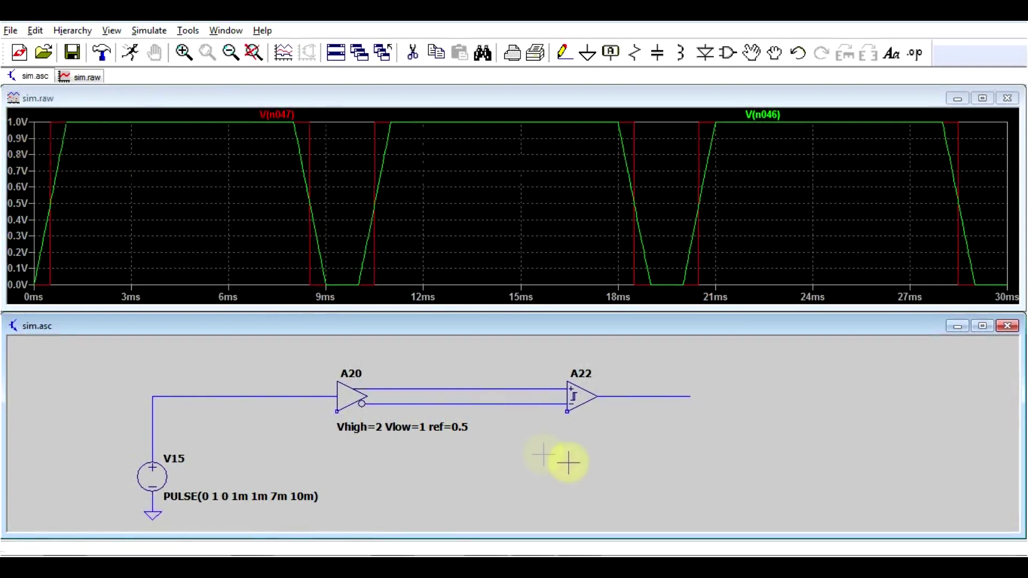
left_click(531, 443)
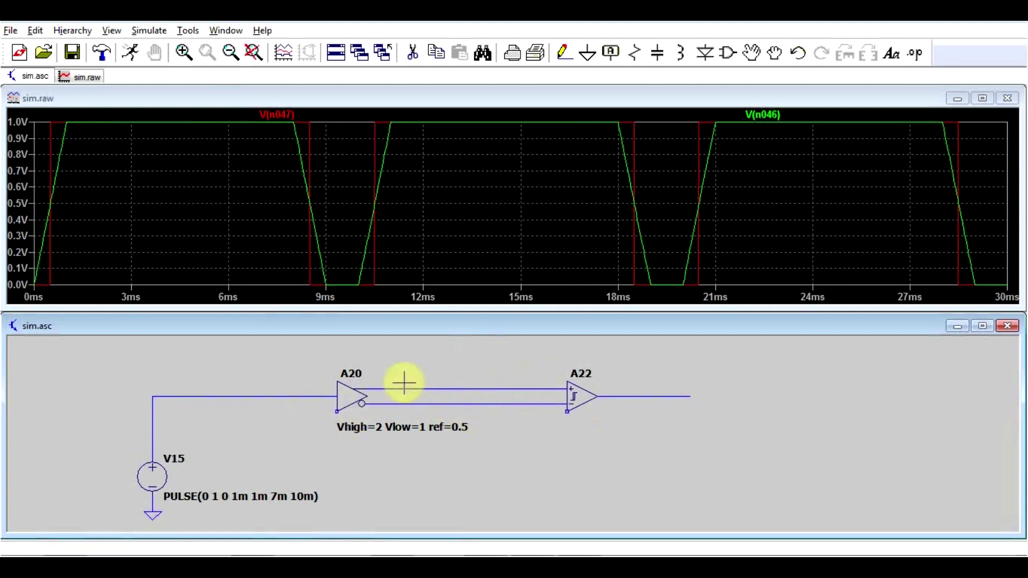
left_click(679, 53)
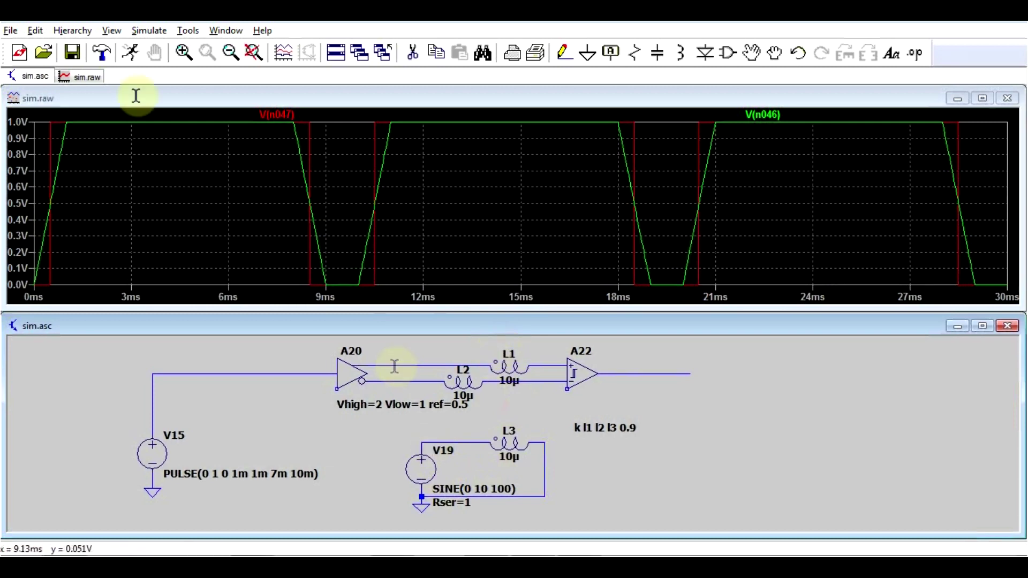
Step: Re-run the simulation and plot the L1/L2 wire voltages V(n050), V(n046) with A22's output V(n048)
left_click(130, 53)
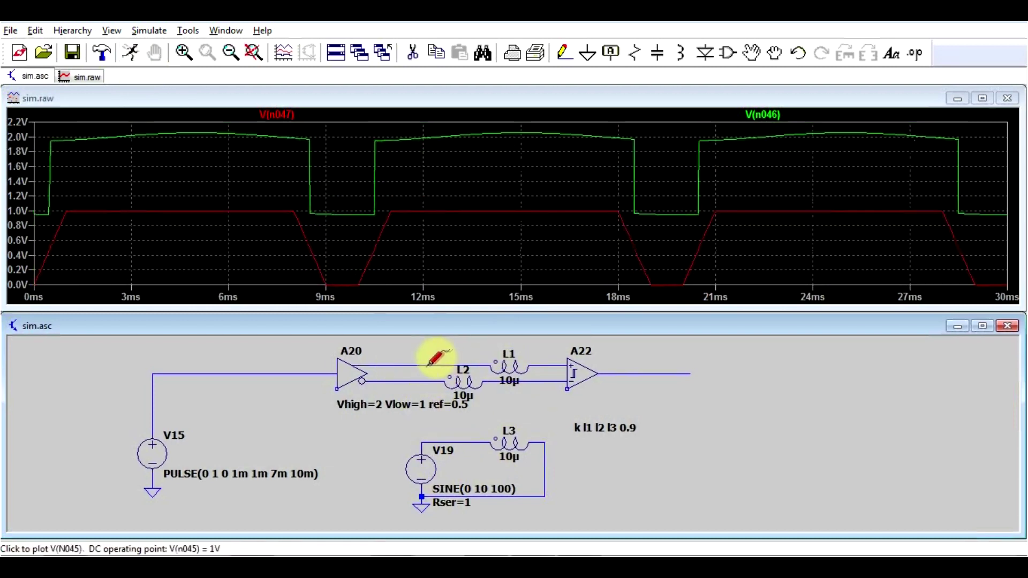
left_click(537, 382)
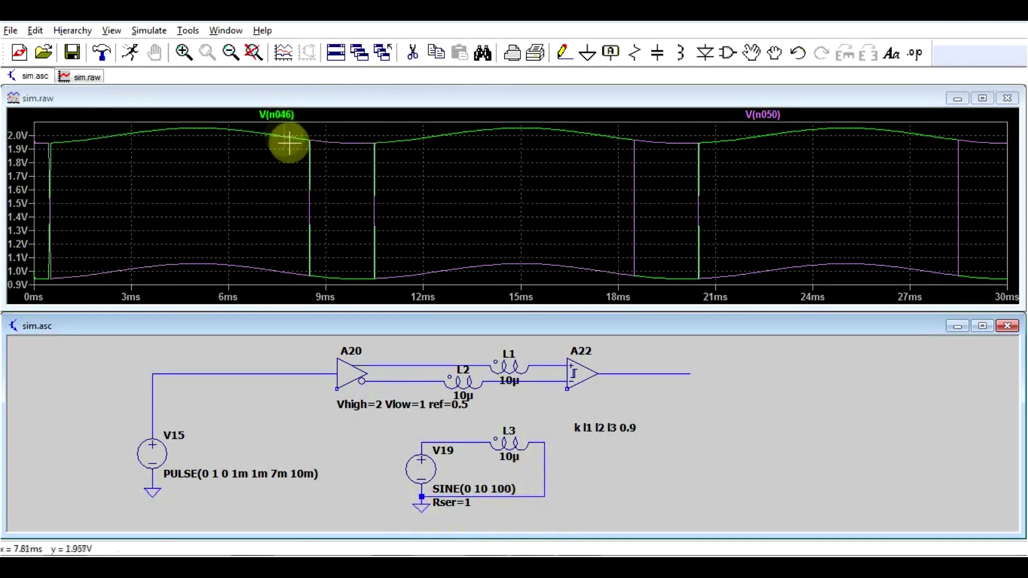
left_click(647, 370)
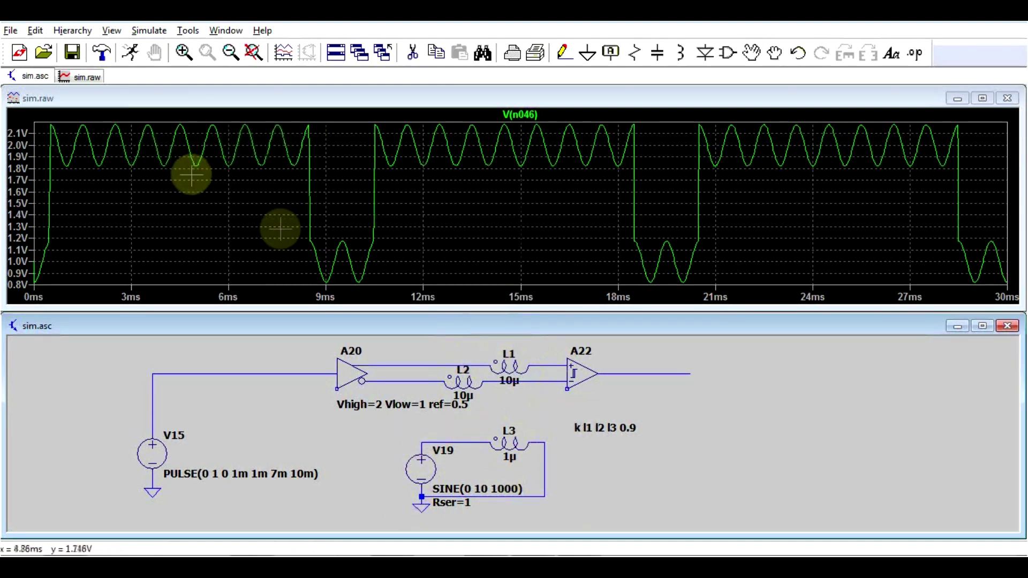
left_click(543, 367)
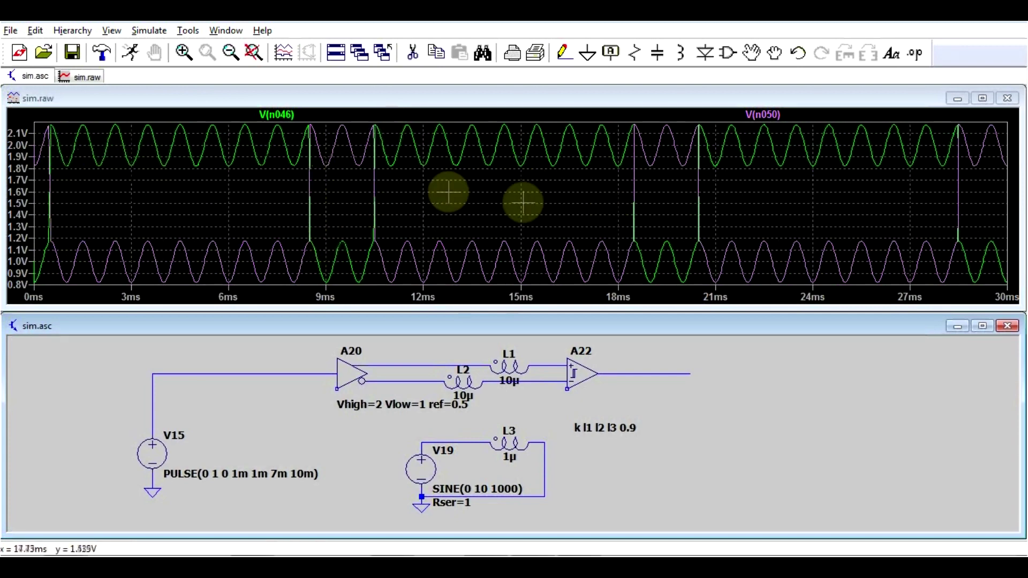
left_click(628, 373)
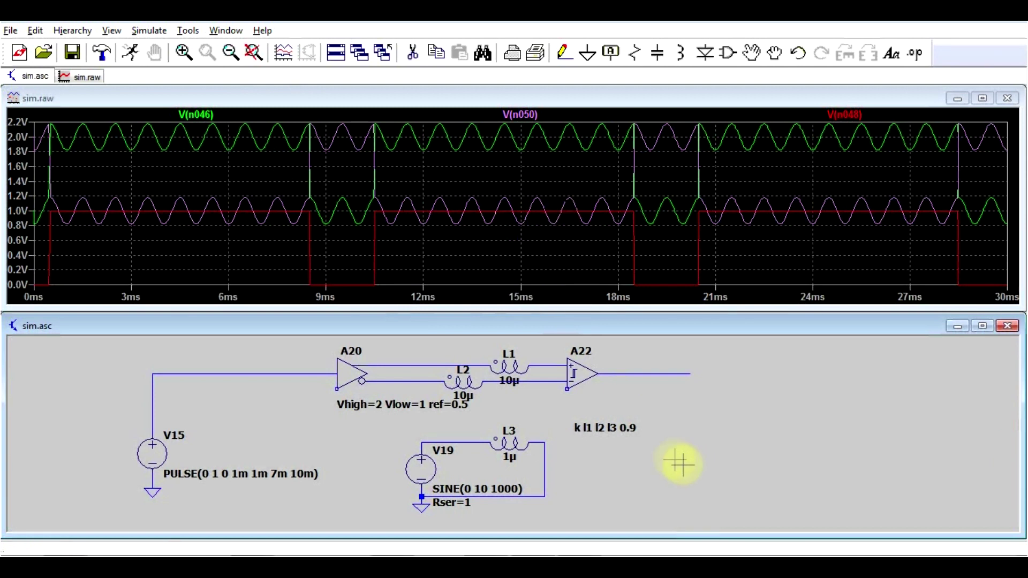
left_click(714, 437)
Step: Zoom to the Current path circuit, then paste a gate and delete the stray A25 copy
scroll(714, 437, "down", 2)
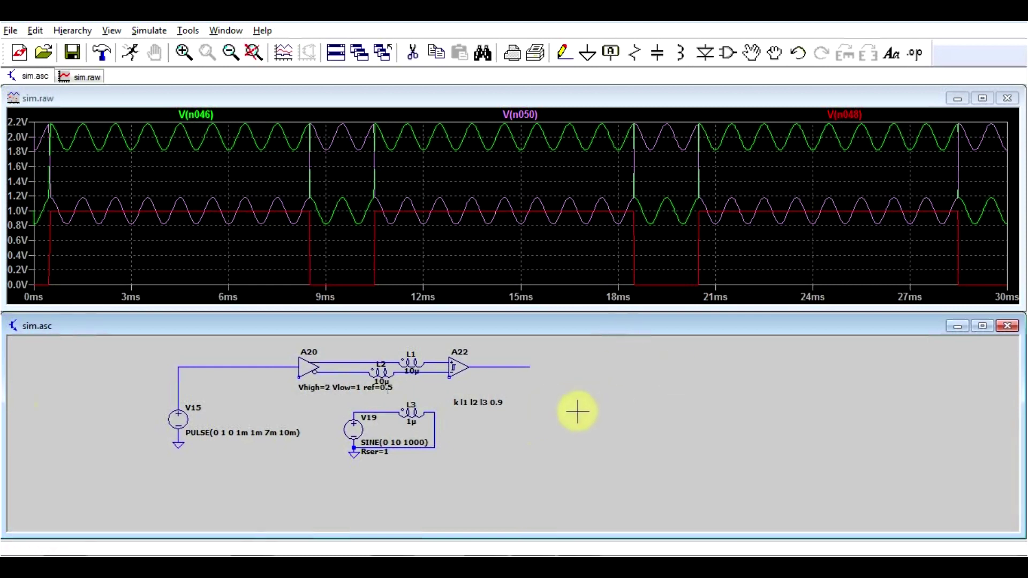
scroll(645, 397, "down", 1)
scroll(541, 423, "down", 1)
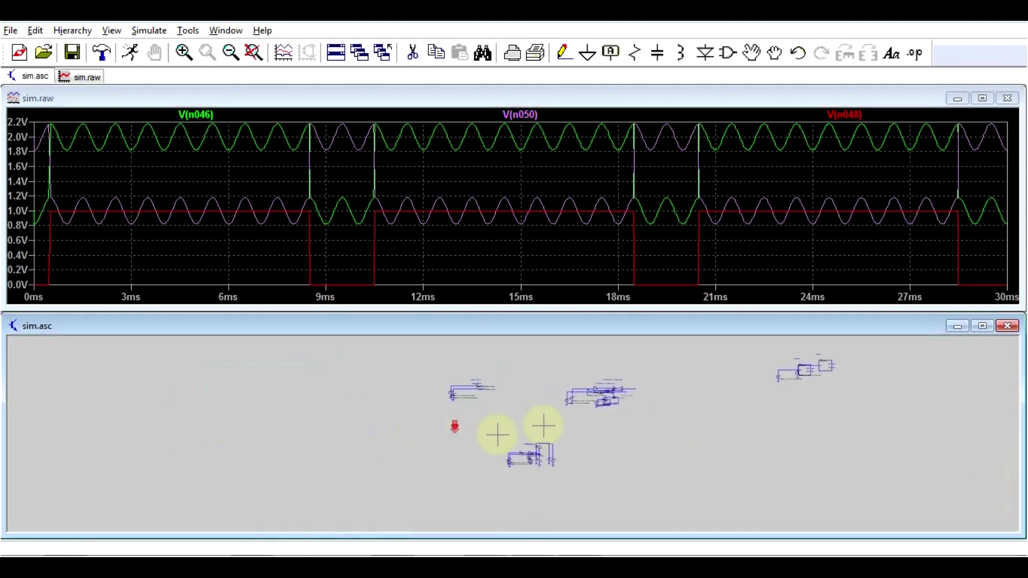
scroll(541, 422, "up", 3)
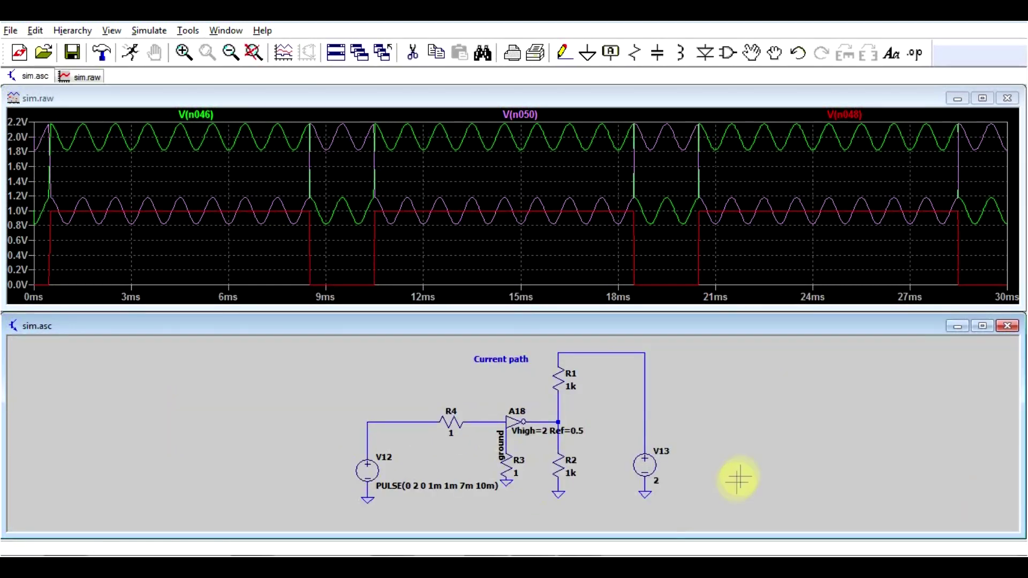
key("ctrl+v")
left_click(410, 376)
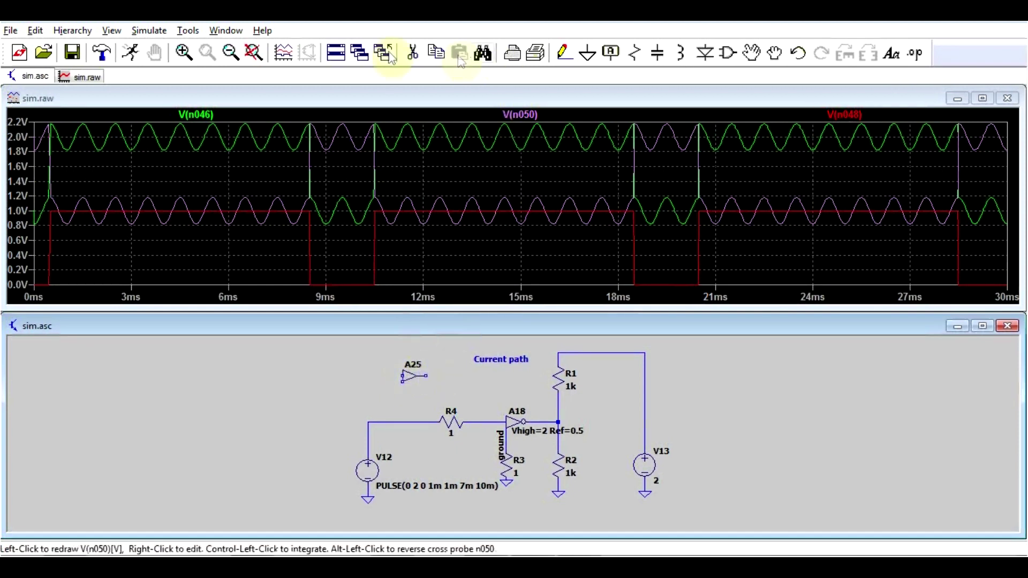
left_click(412, 52)
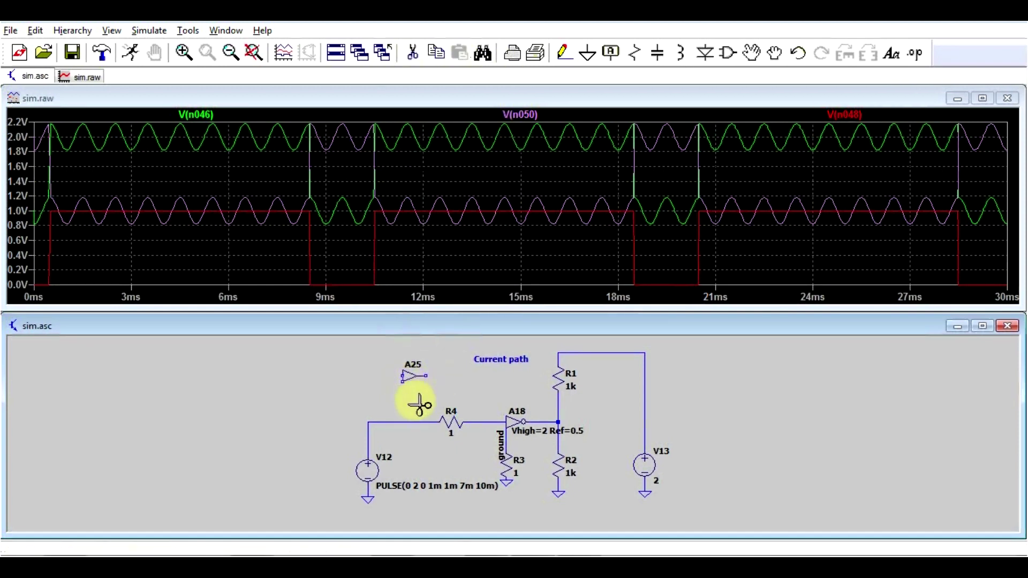
left_click(411, 375)
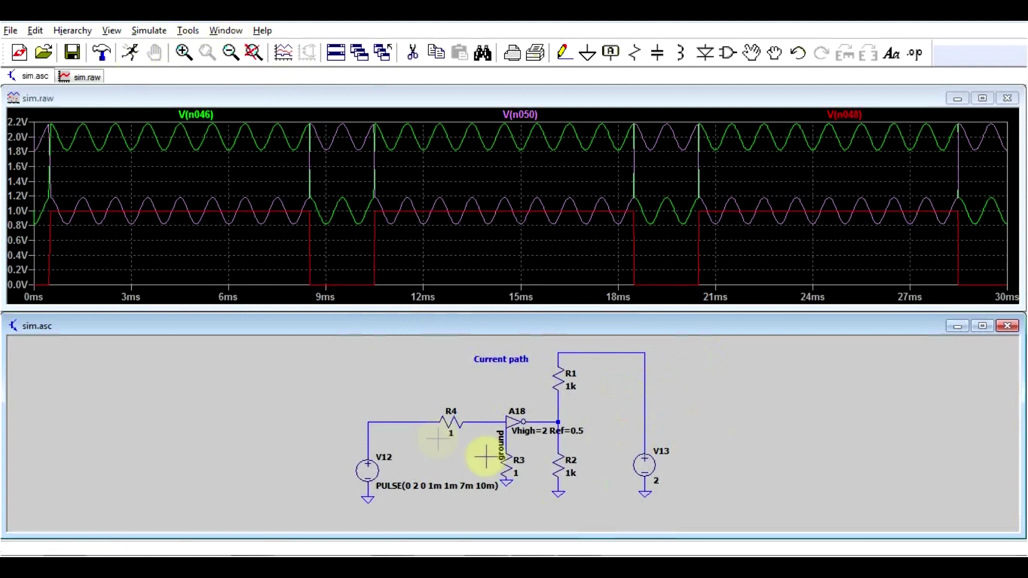
Step: Probe V12's output, the A18 output, and currents through R4, R1, R2, V13 and R3
left_click(395, 423)
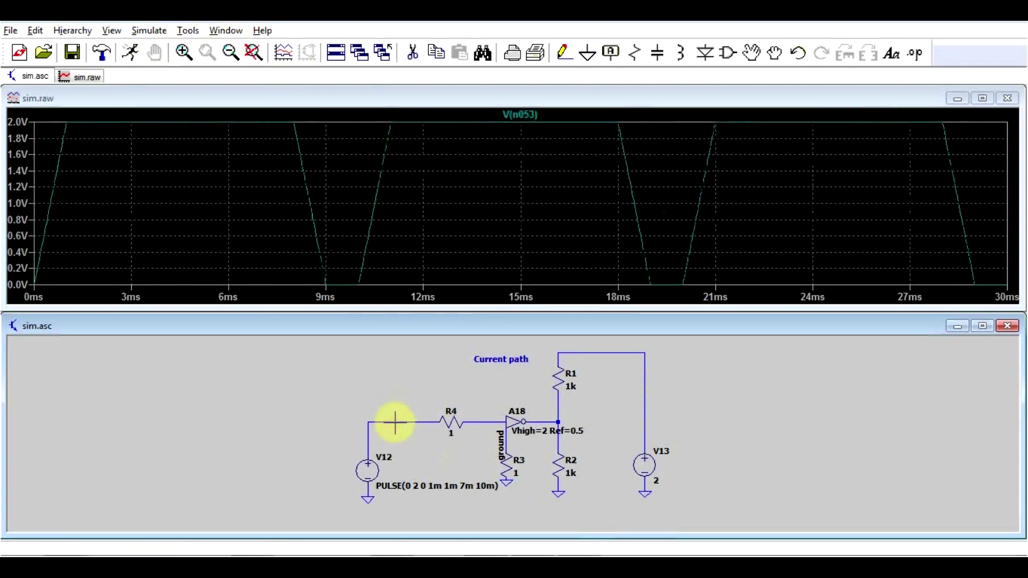
left_click(452, 422)
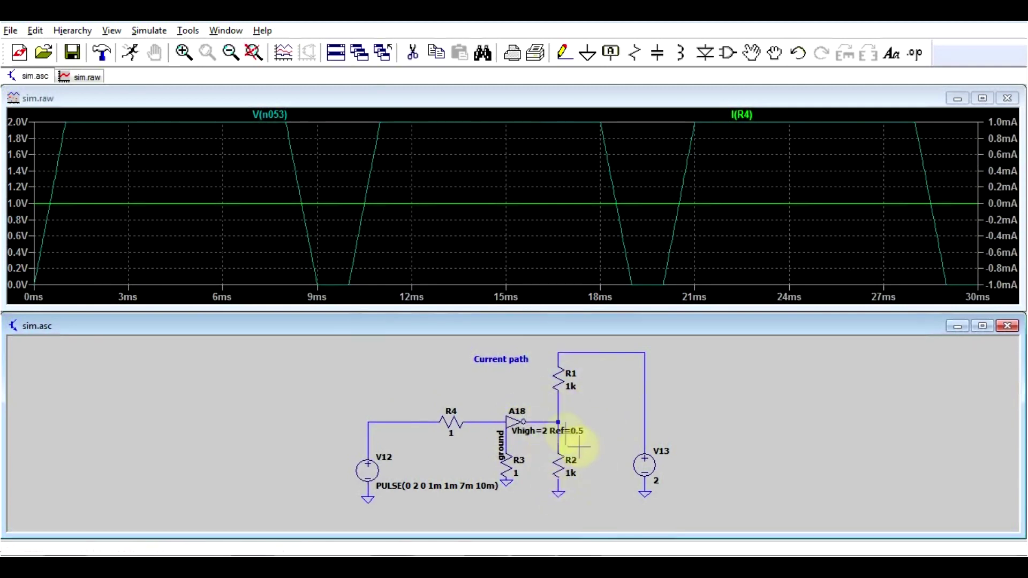
left_click(559, 421)
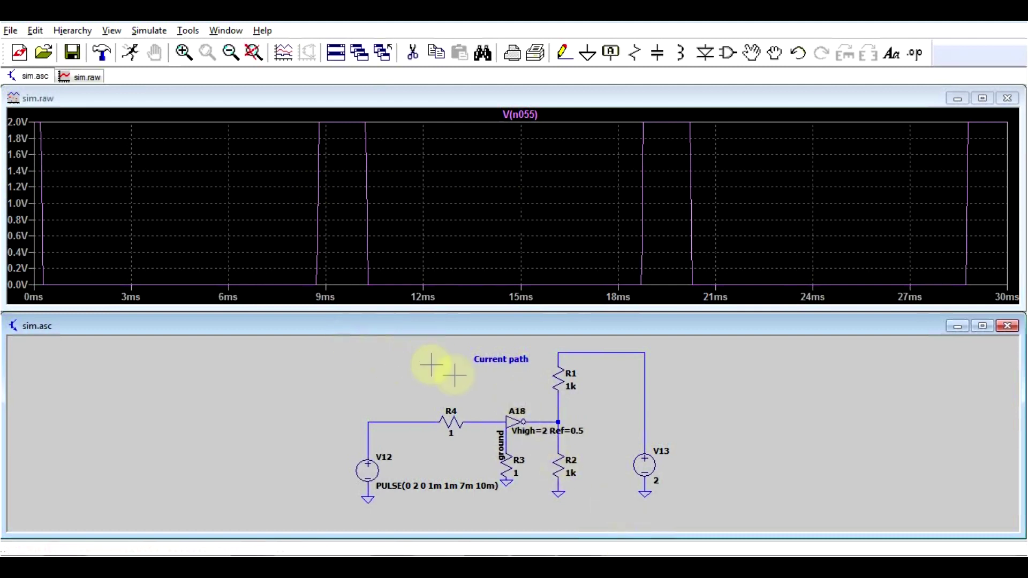
left_click(562, 376)
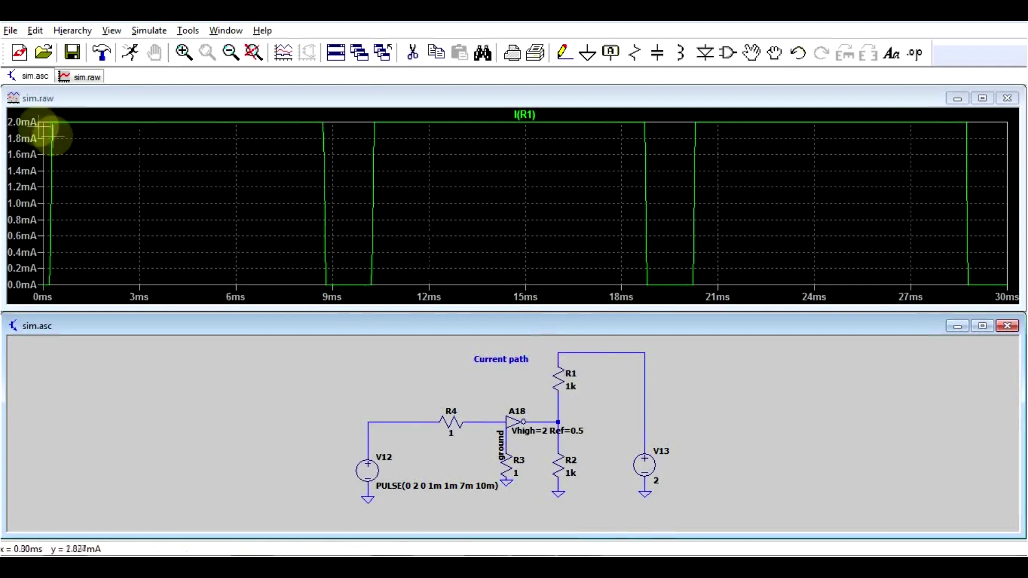
left_click(565, 462)
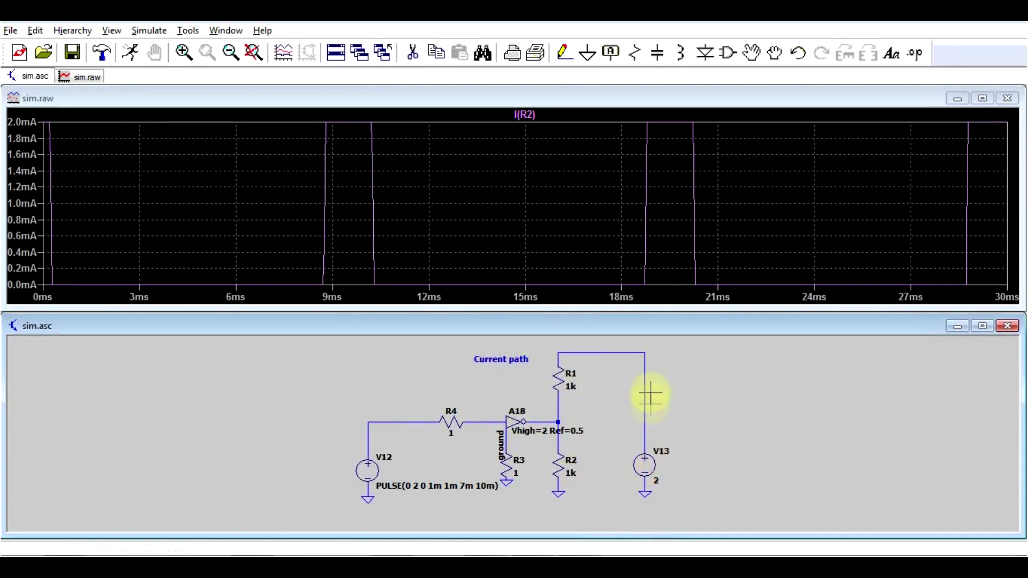
left_click(648, 471)
left_click(561, 374)
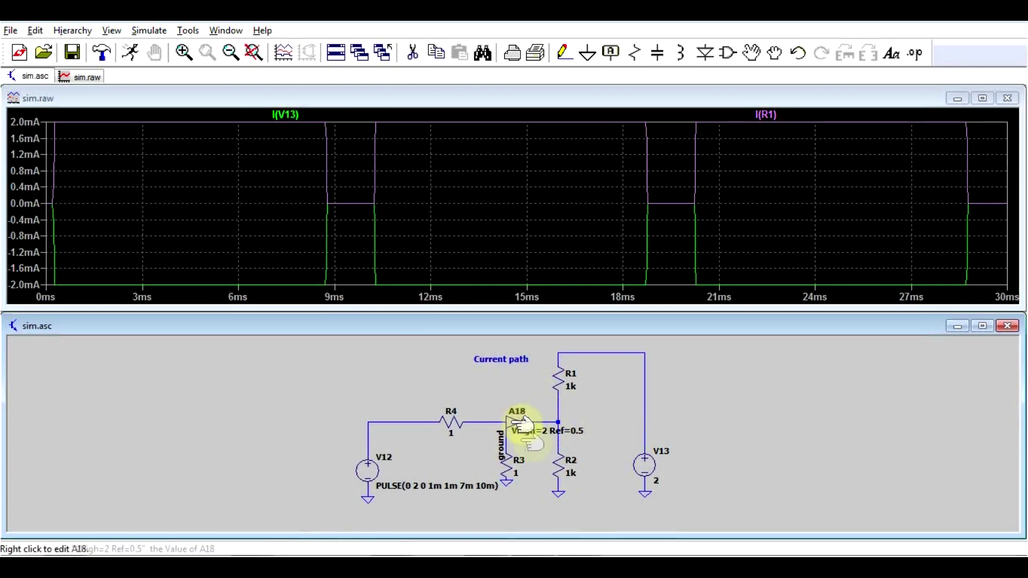
left_click(513, 457)
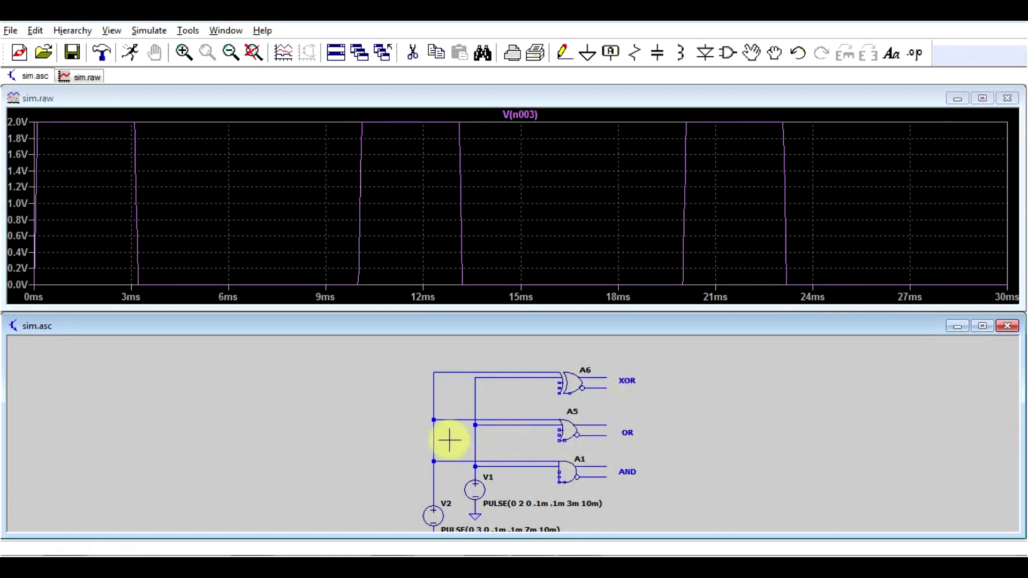
Step: Plot input voltages V(n002) and V(n003) with the AND and OR gate outputs
left_click(434, 431)
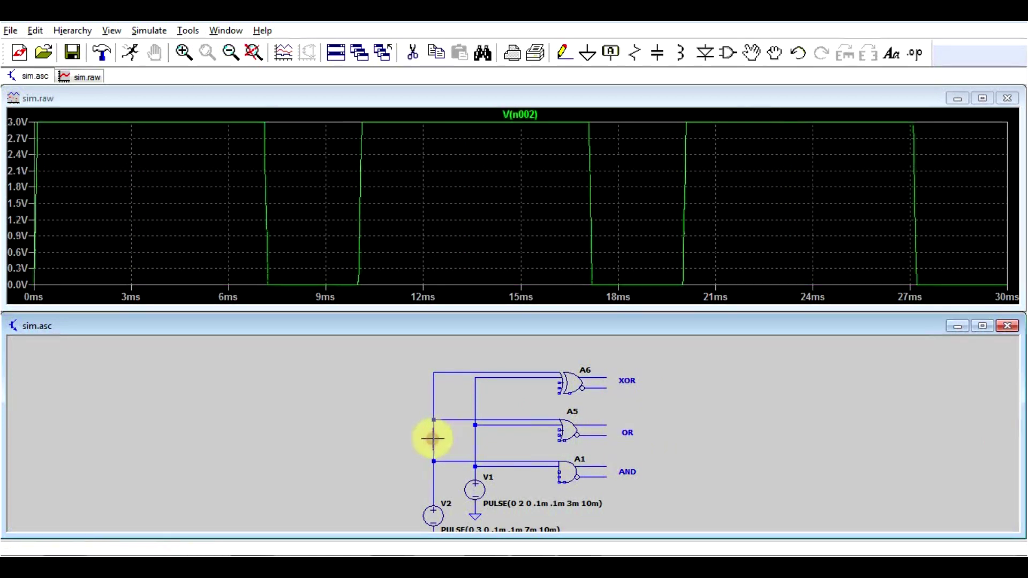
left_click(476, 439)
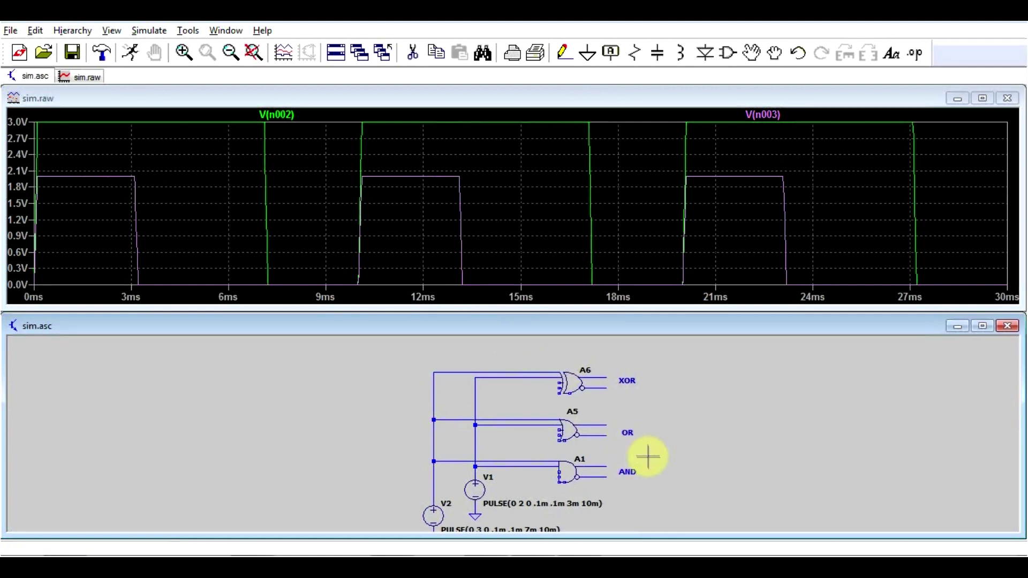
left_click(599, 467)
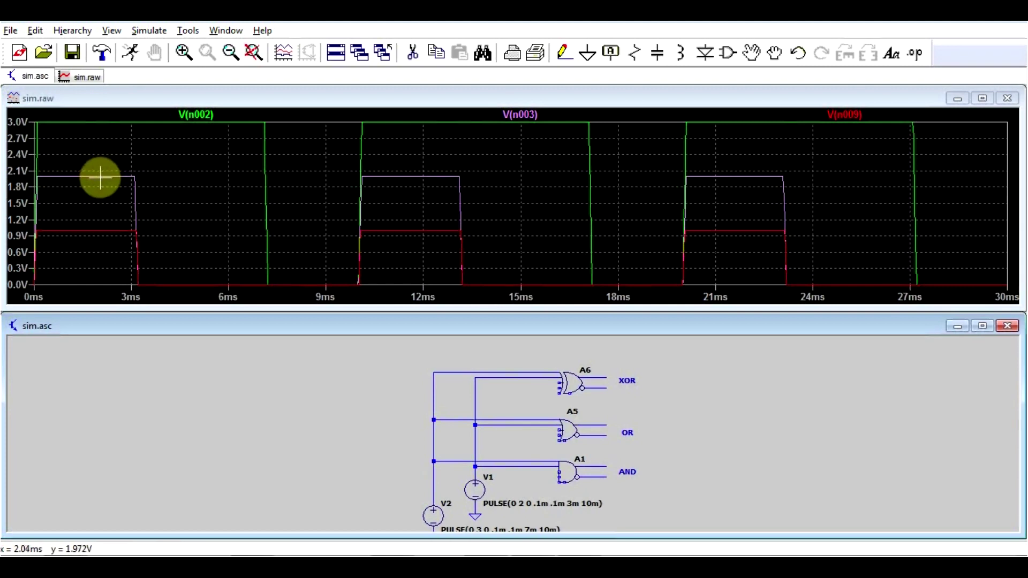
left_click(592, 425)
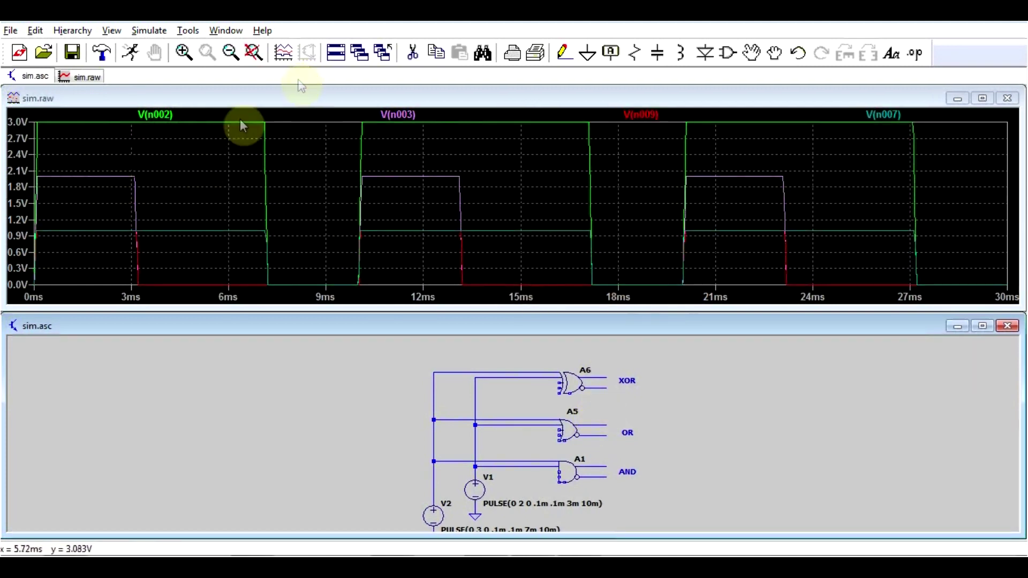
Step: Plot the XOR output V(n004) alone, add V(n002) and V(n003), then zoom to the V16–V18 circuit
left_click(597, 378)
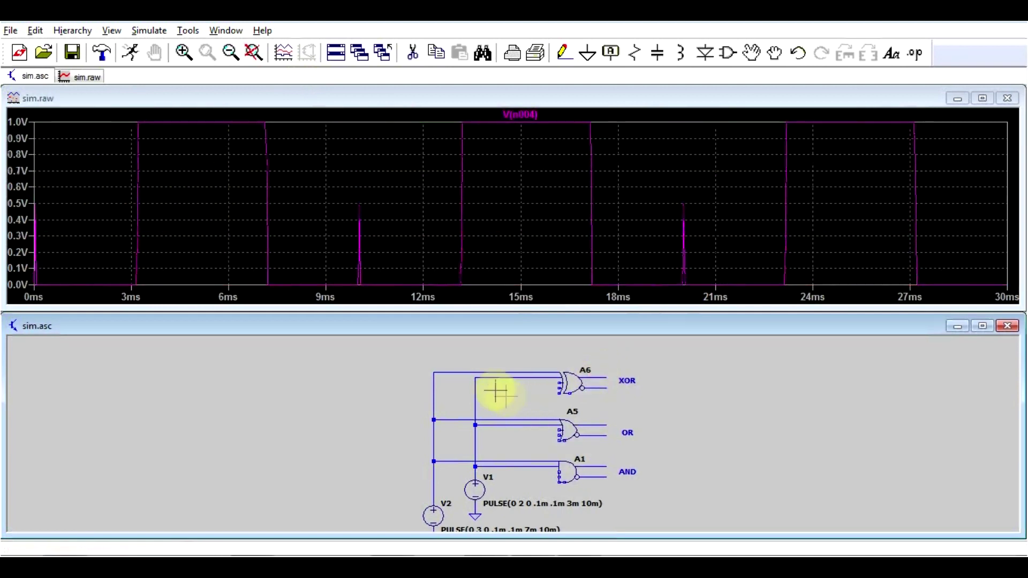
left_click(475, 391)
left_click(434, 381)
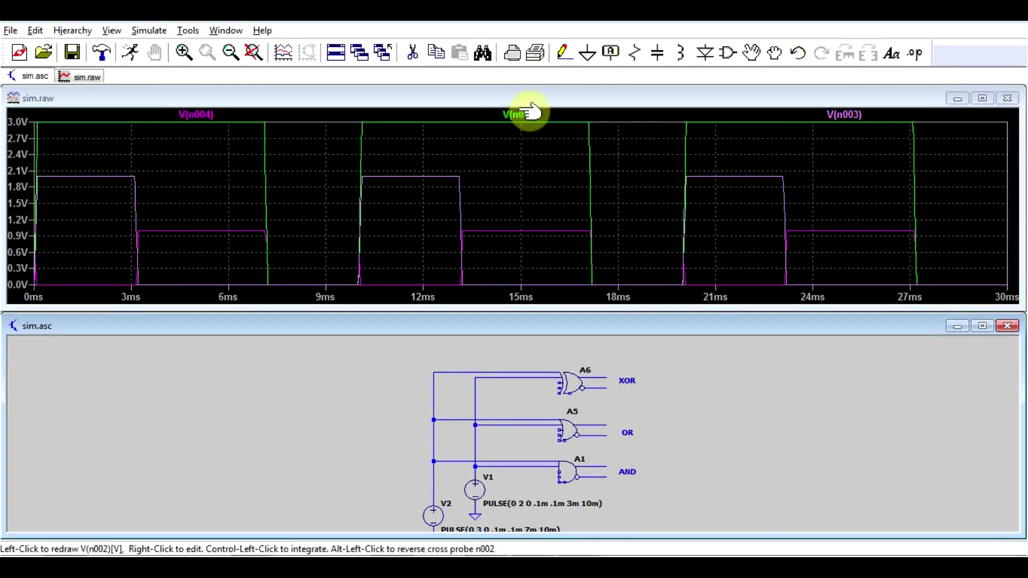
scroll(533, 392, "up", 3)
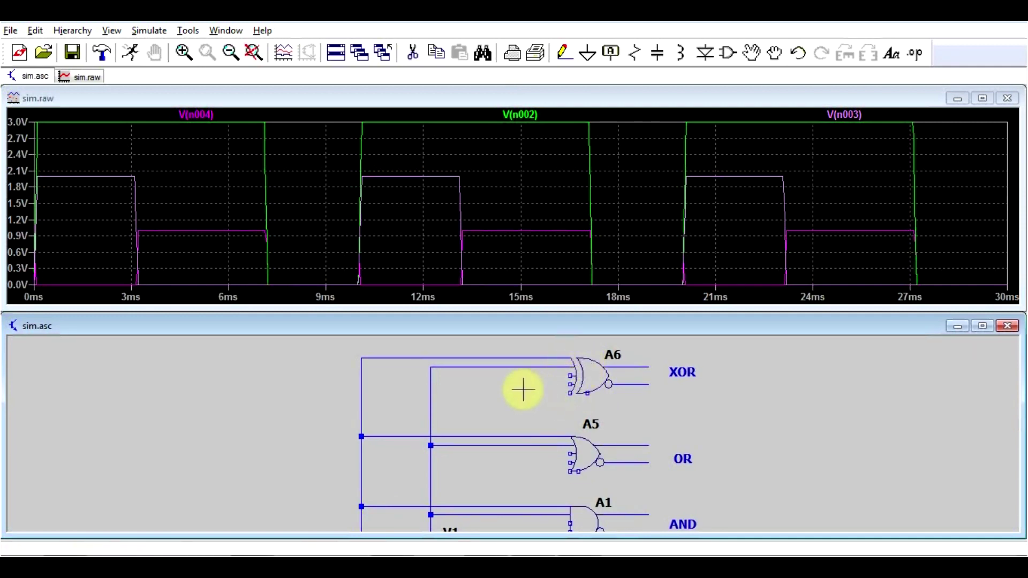
scroll(523, 390, "down", 4)
scroll(524, 394, "up", 1)
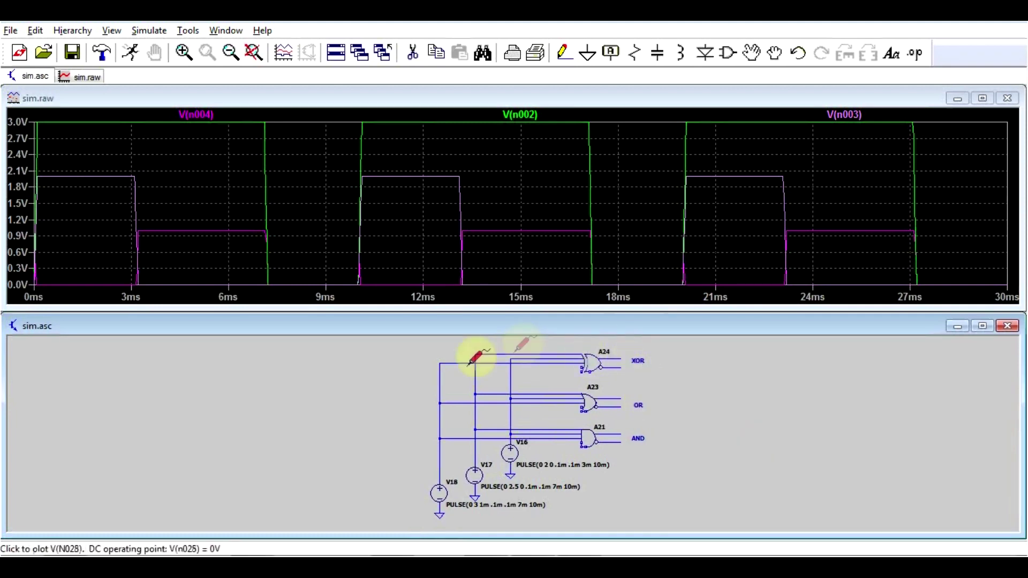
Step: Plot the left input voltage with AND output V(n038), OR output V(n036) and XOR output V(n027)
left_click(447, 369)
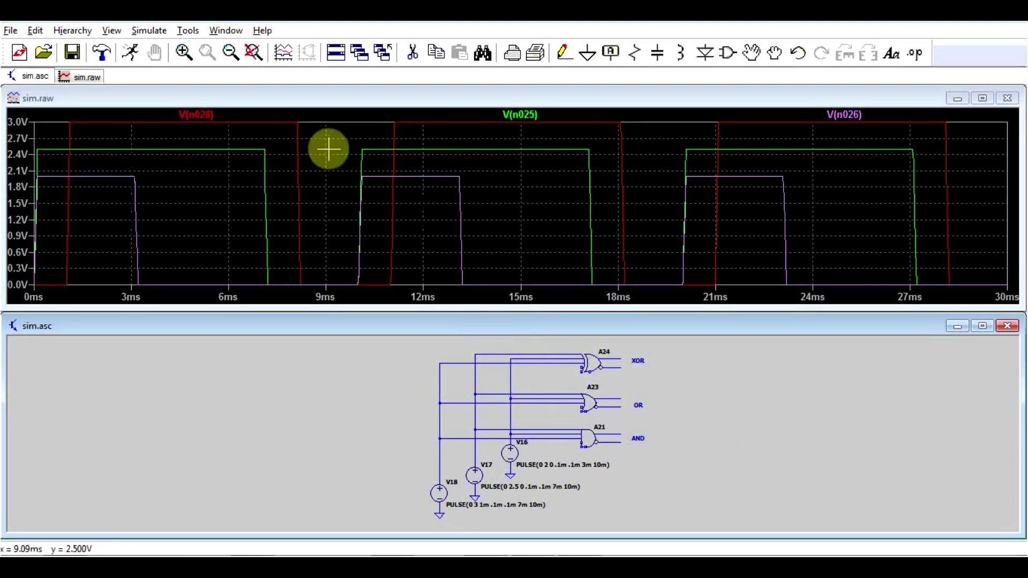
left_click(617, 434)
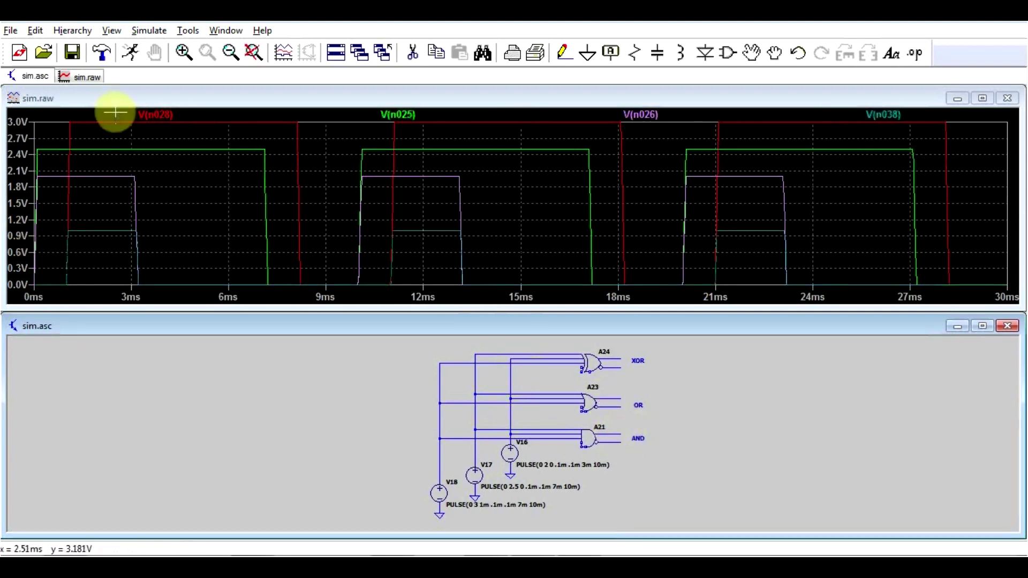
left_click(613, 400)
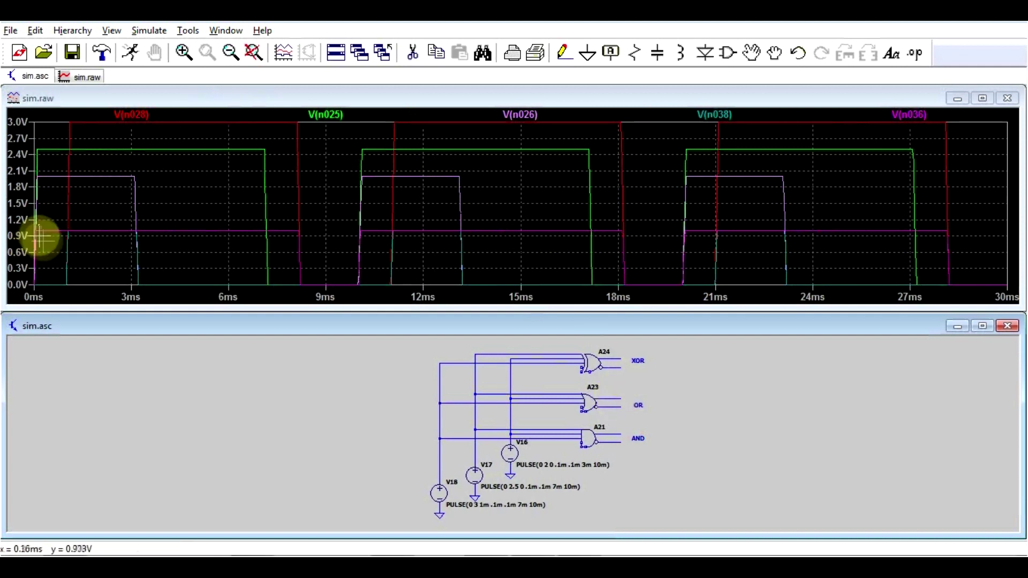
left_click(612, 361)
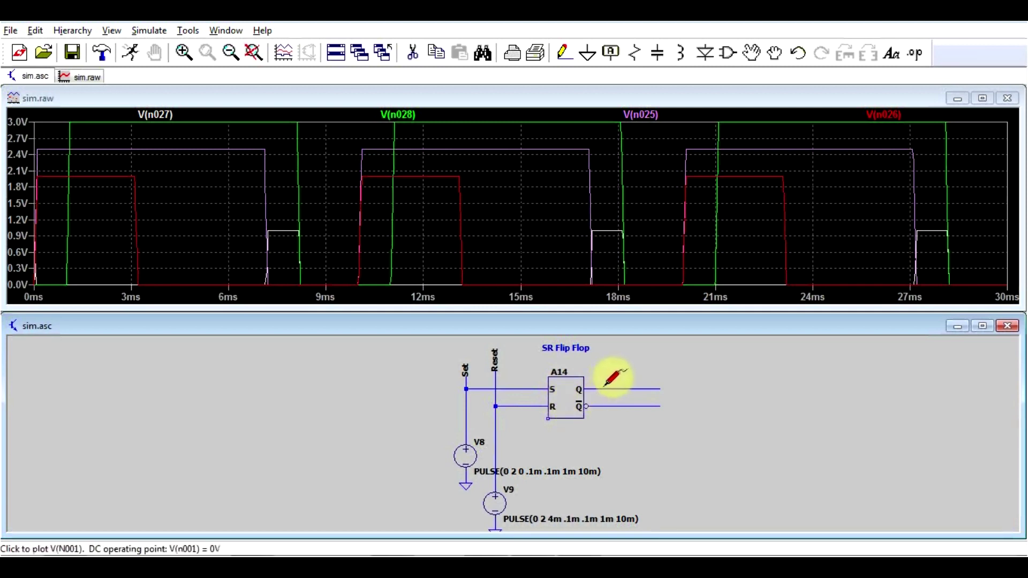
Step: Plot V(set), the SR flip-flop's Q output V(n001) and V(reset) together
left_click(529, 388)
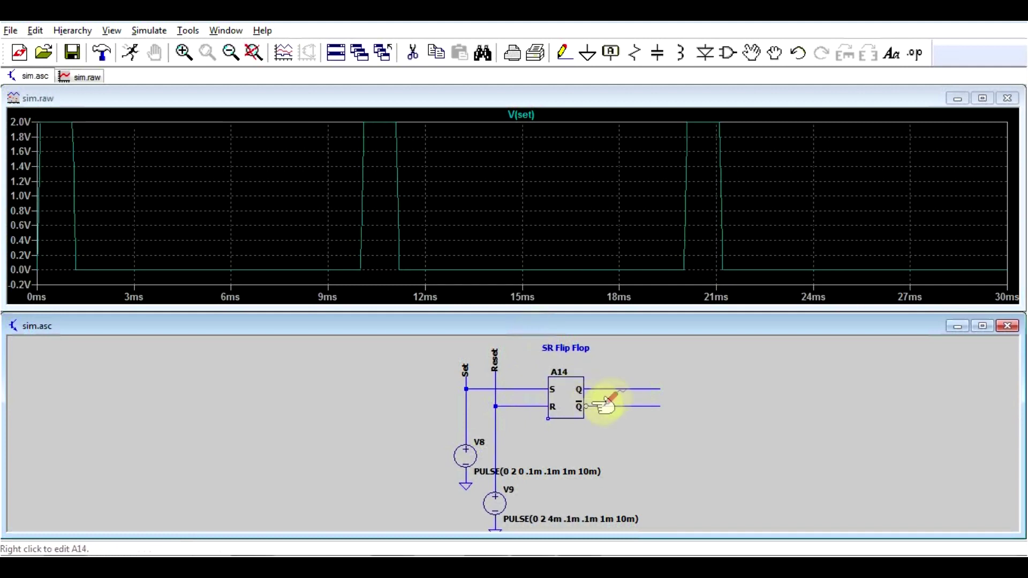
left_click(607, 390)
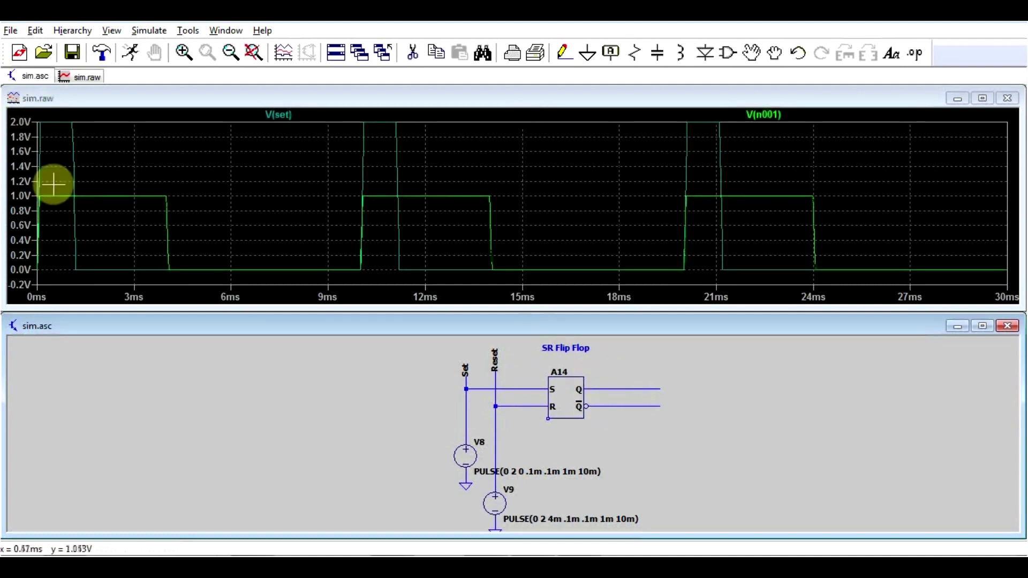
left_click(527, 406)
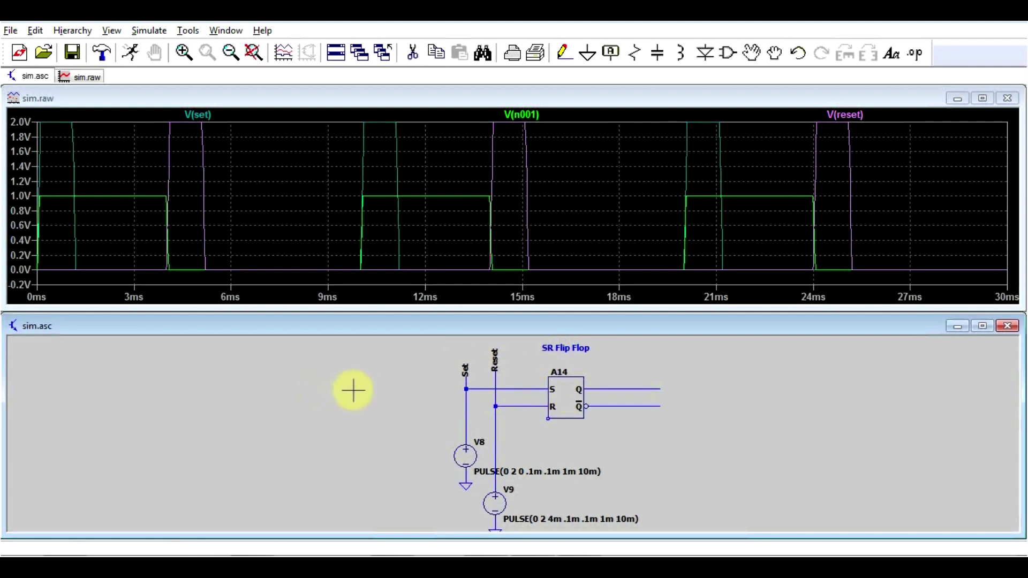
left_click(398, 399)
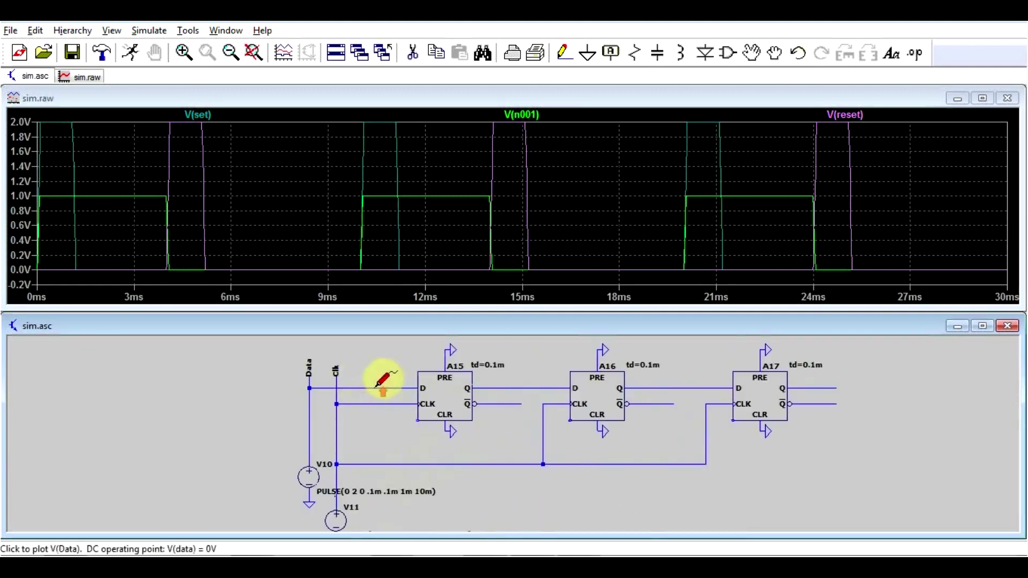
scroll(378, 391, "down", 1)
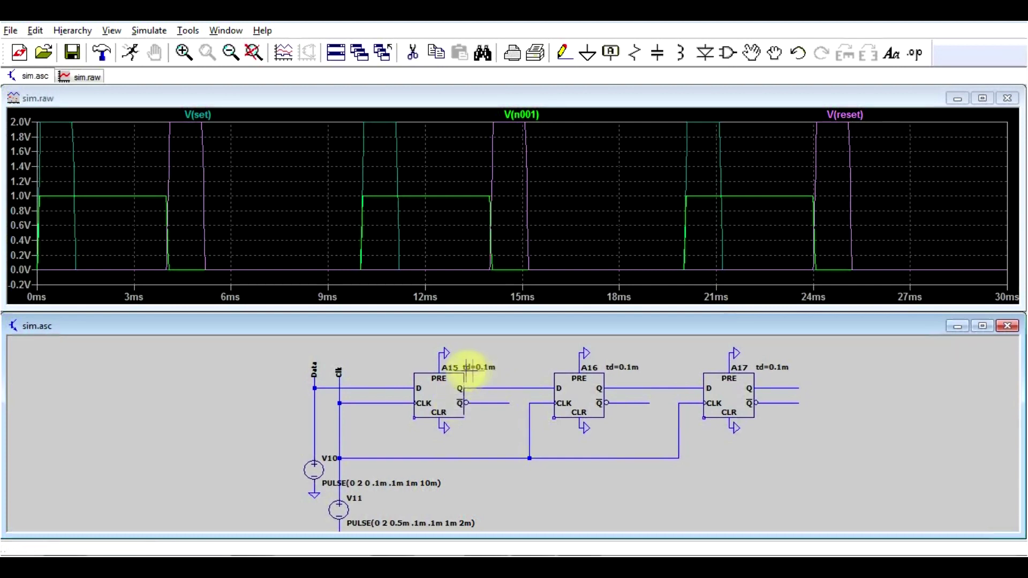
right_click(446, 399)
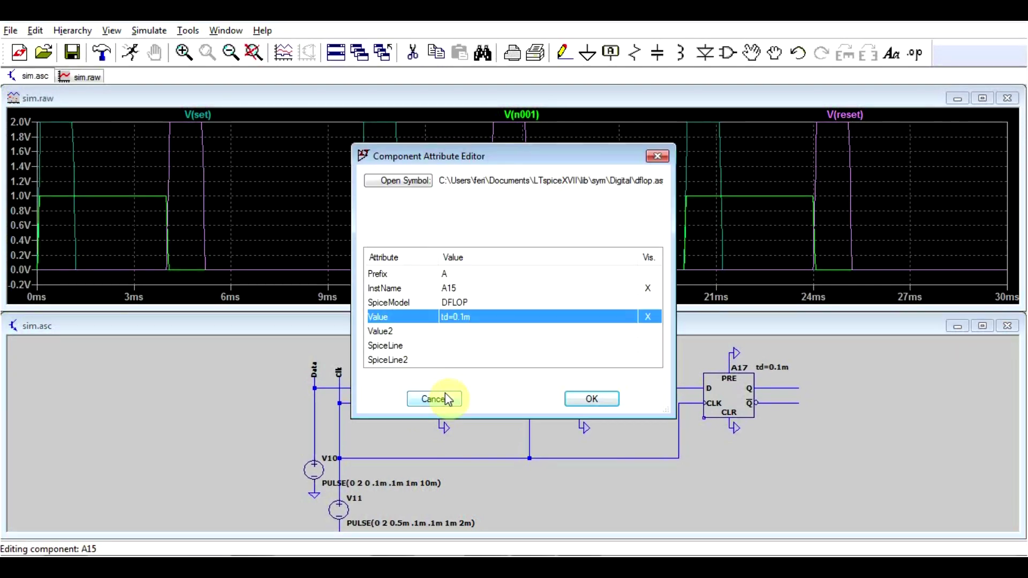
double_click(476, 316)
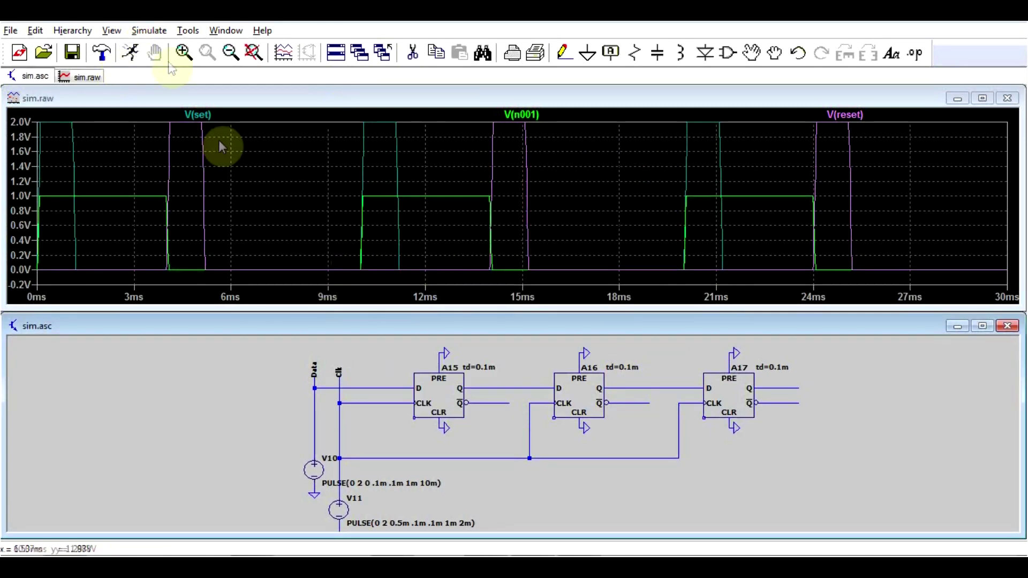
Step: Plot V(data) and V(clk) with the Q outputs V(n029)–V(n031) of A15, A16 and A17
left_click(349, 389)
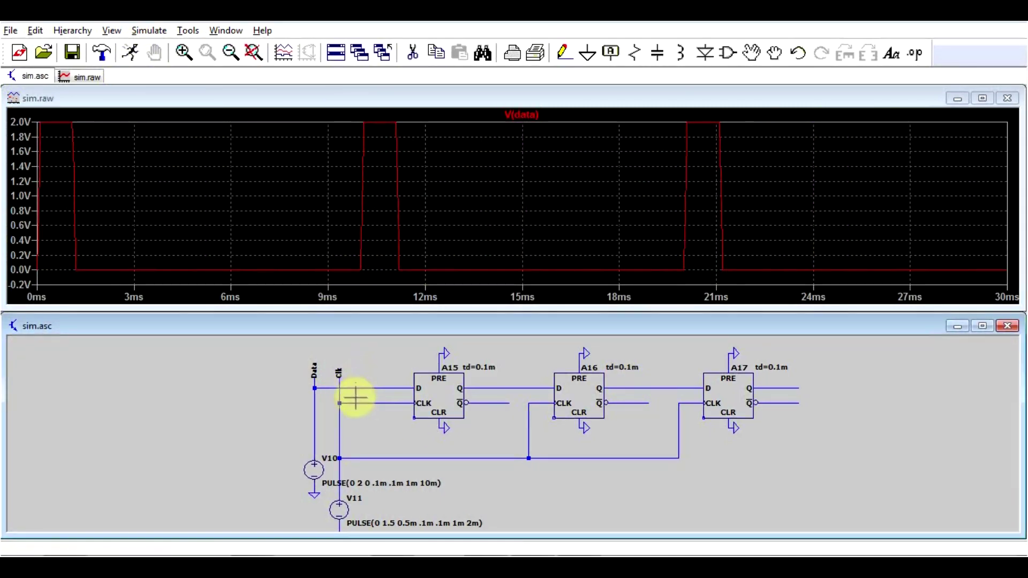
left_click(359, 403)
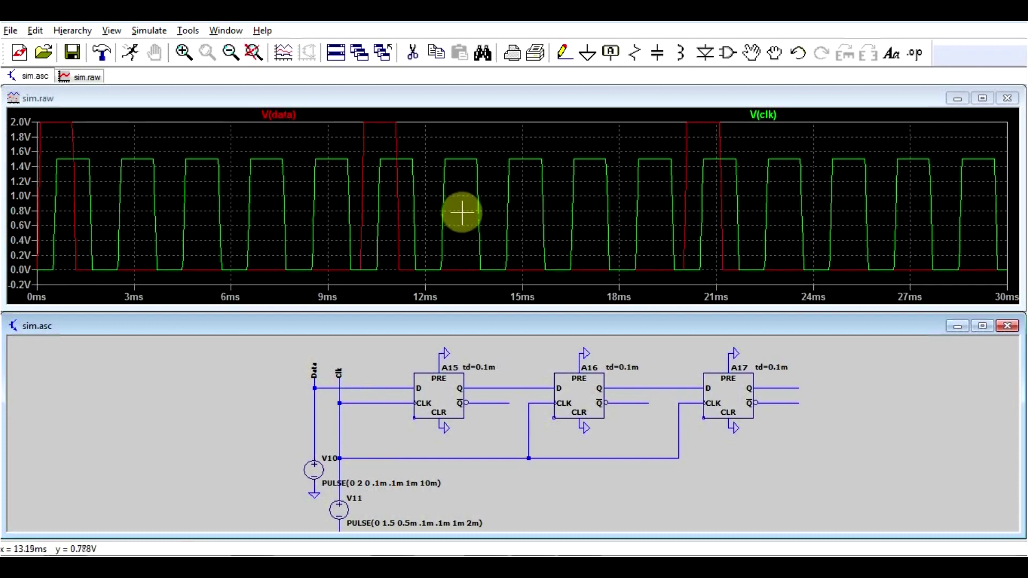
left_click(484, 385)
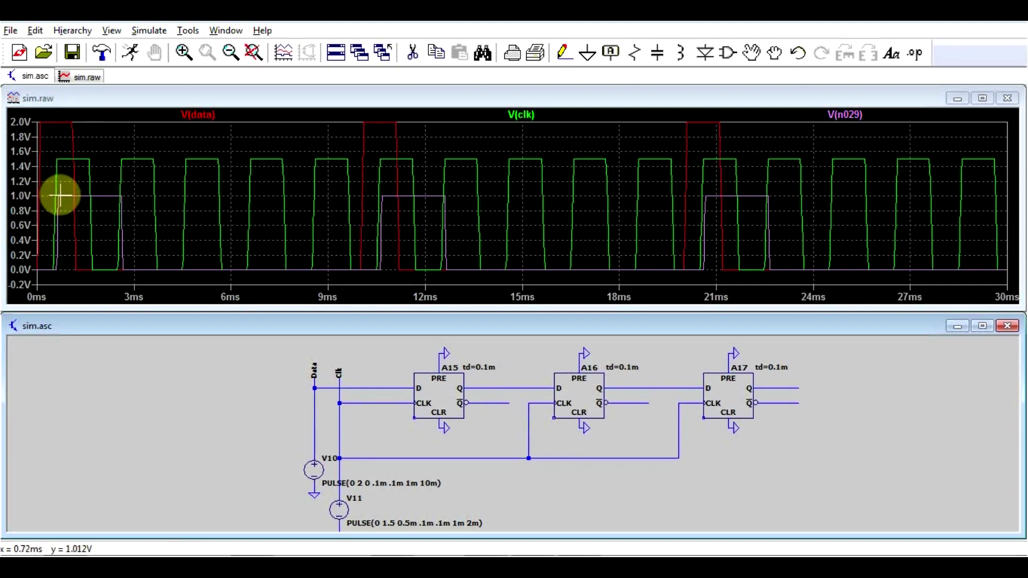
left_click(645, 387)
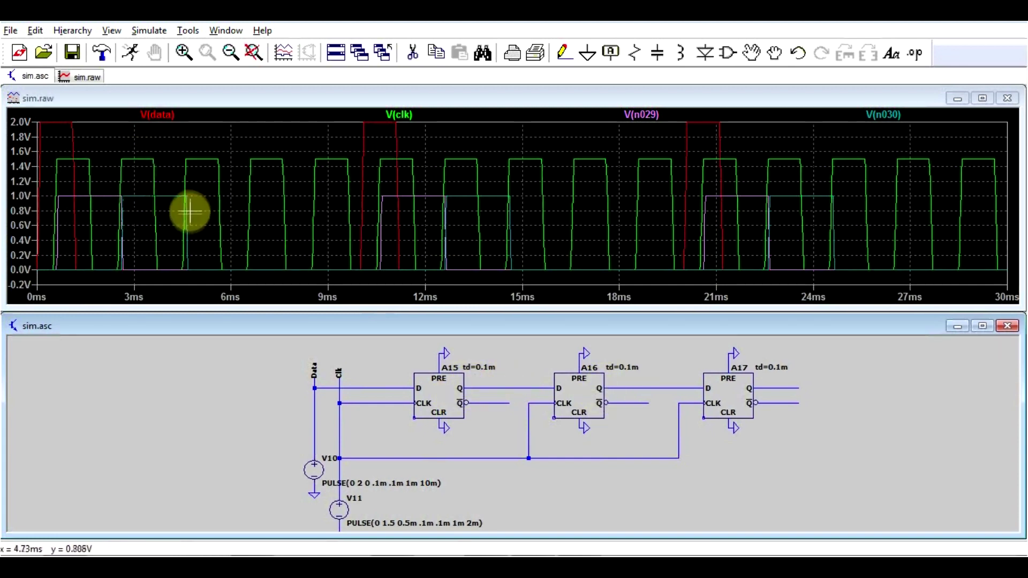
left_click(778, 389)
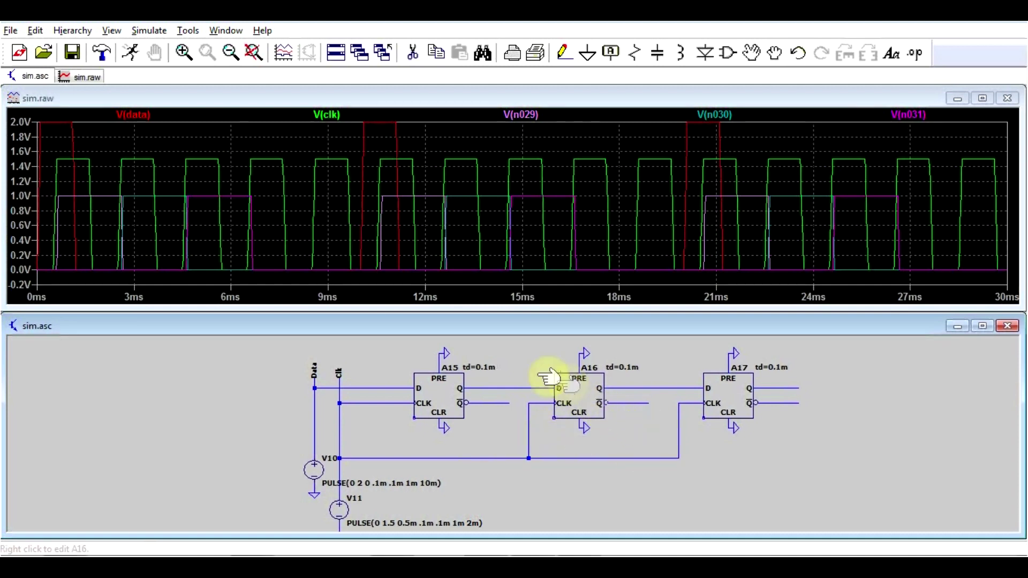
scroll(525, 351, "down", 3)
Step: Scroll the help to the top of A. Special Functions and close it, revealing Counter A13
scroll(558, 429, "up", 5)
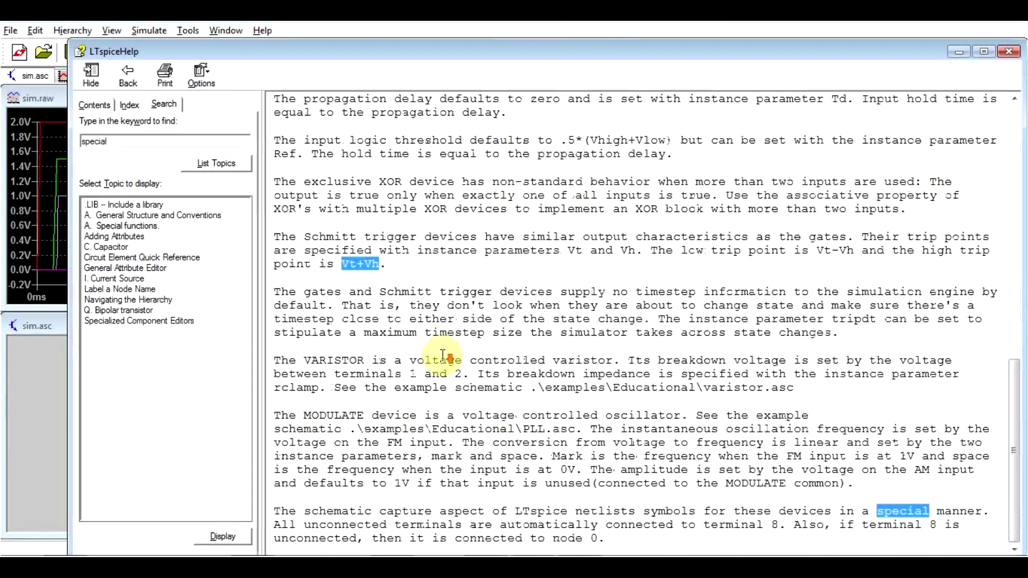
scroll(443, 356, "up", 15)
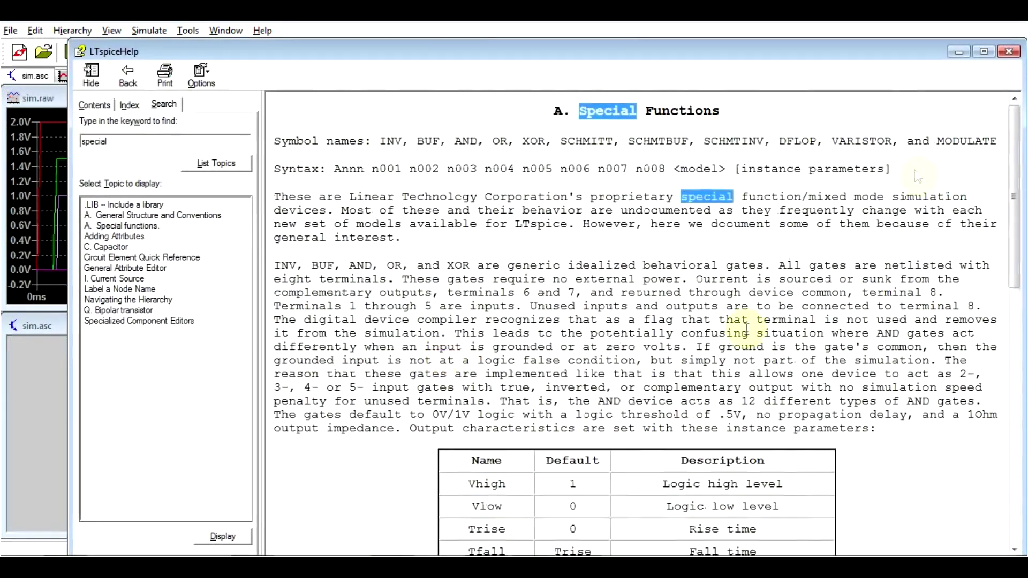
left_click(958, 52)
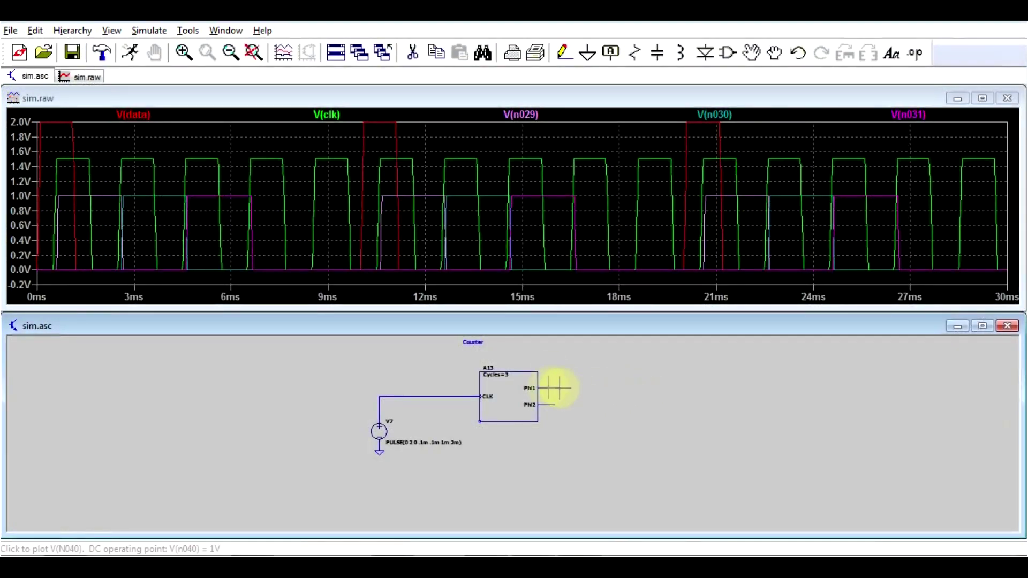
Step: Plot the counter's CLK input waveform and its Phi1 output
scroll(509, 378, "up", 1)
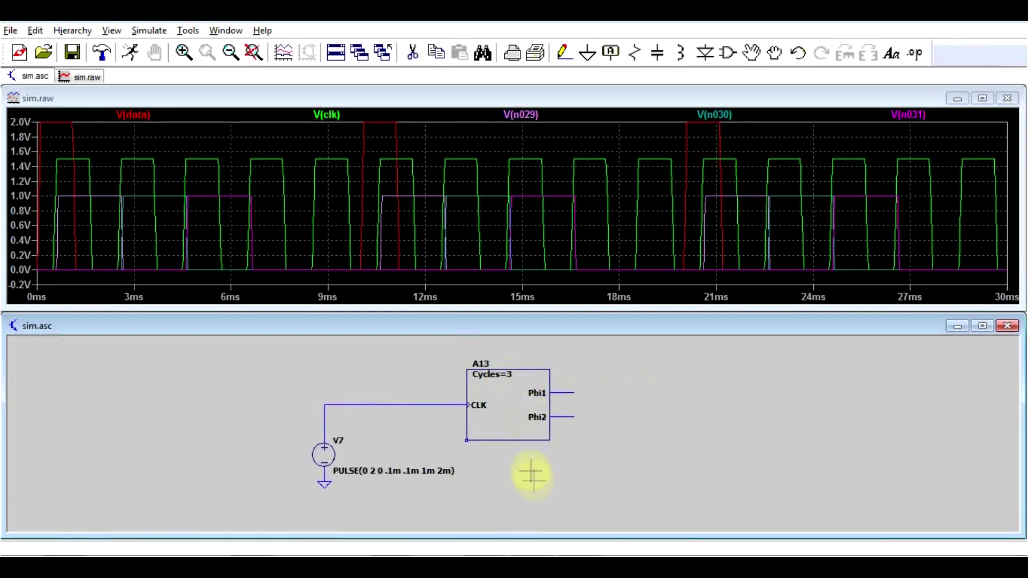
scroll(529, 479, "down", 1)
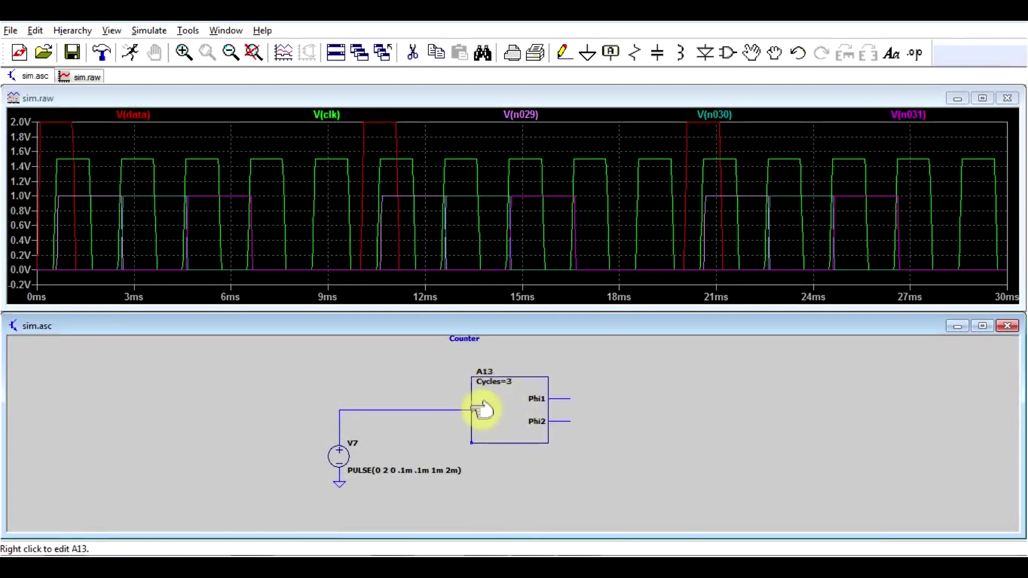
left_click(443, 410)
left_click(444, 409)
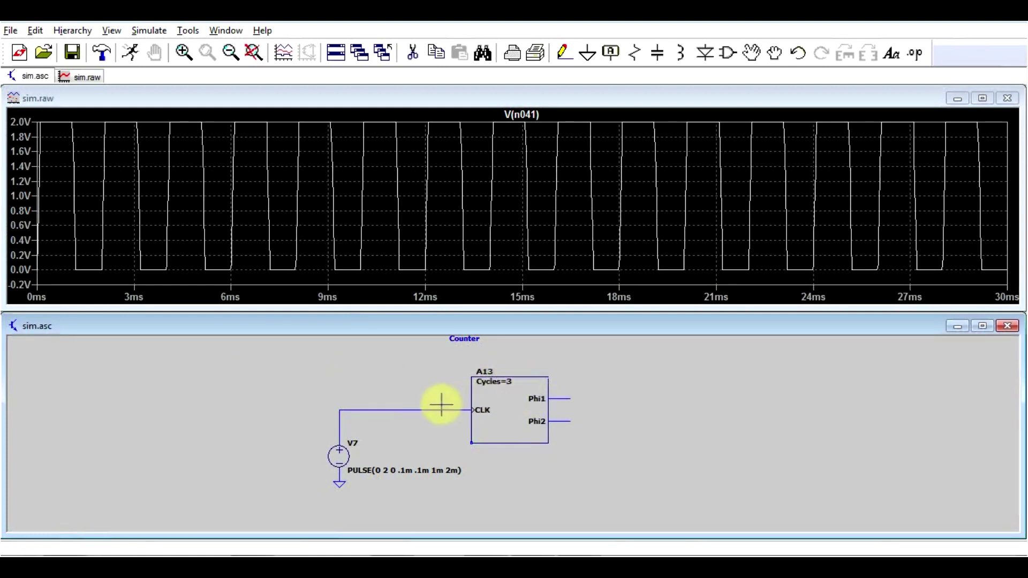
left_click(562, 397)
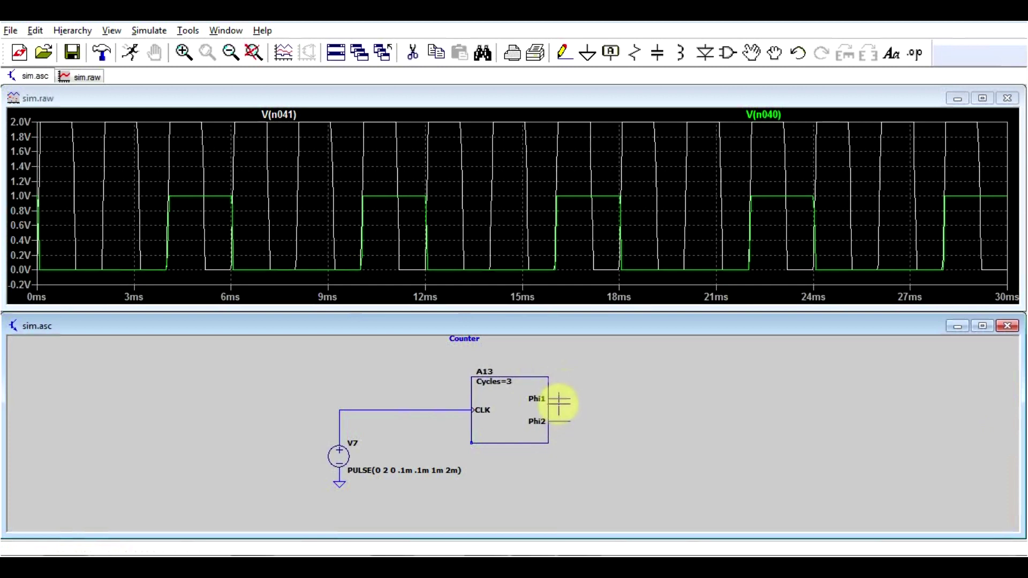
Step: Plot Phi2 output V(n042) beside clock V(n041), then open A13's Cycles value for editing
left_click(564, 417)
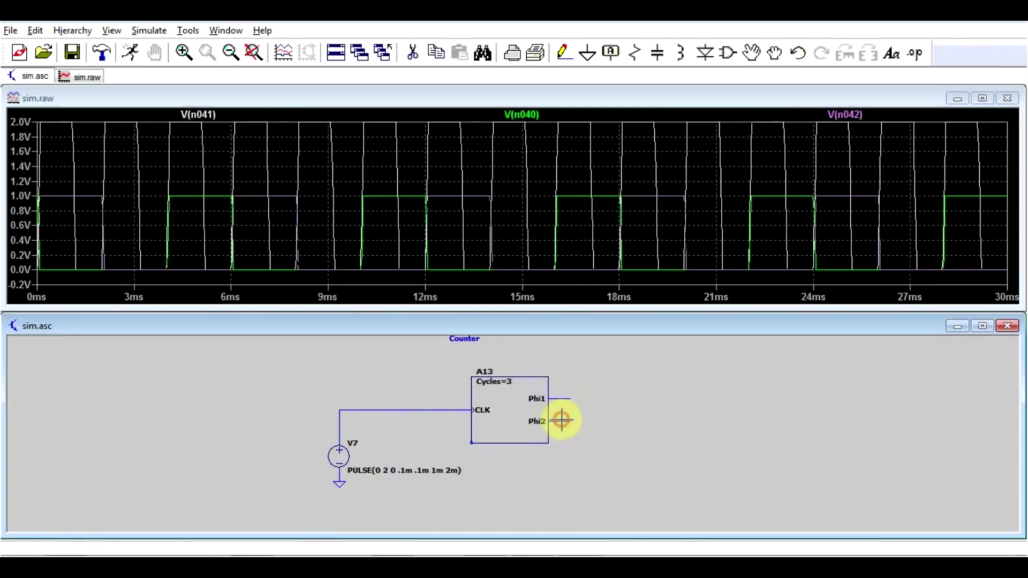
left_click(354, 409)
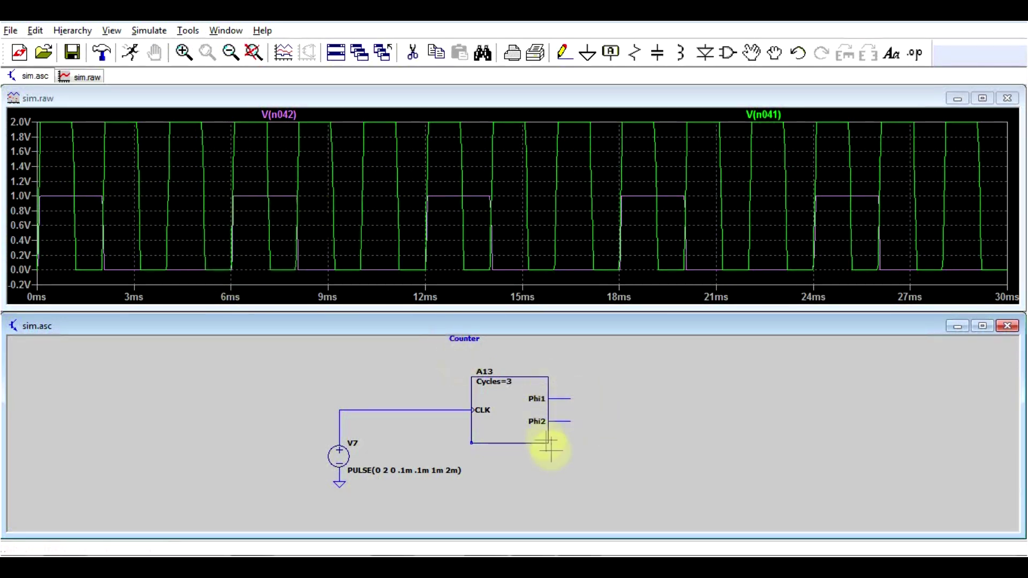
right_click(500, 381)
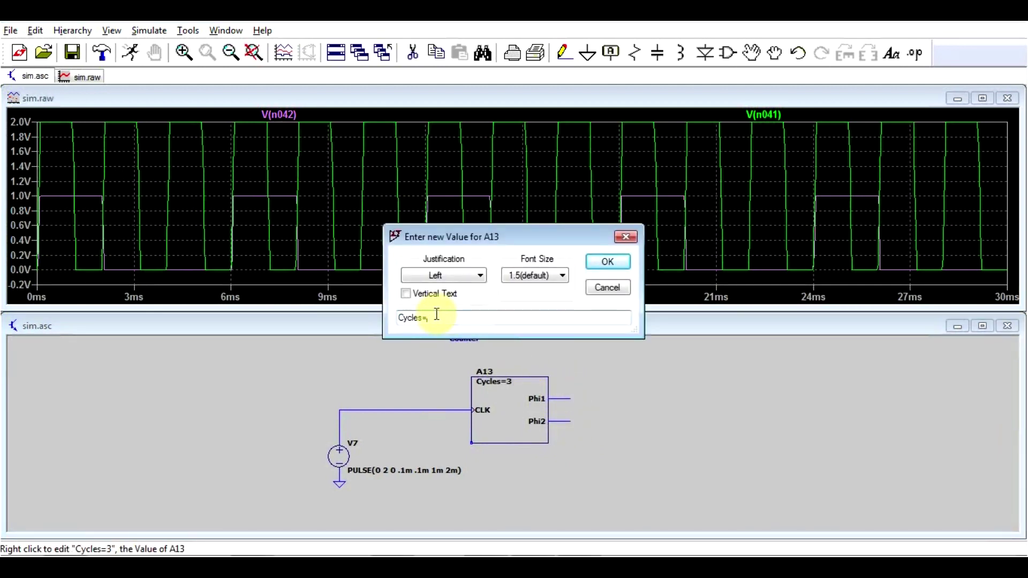
Step: Change counter A13 to Cycles=5 and replot its Phi1 output against the clock
type("5")
key("Return")
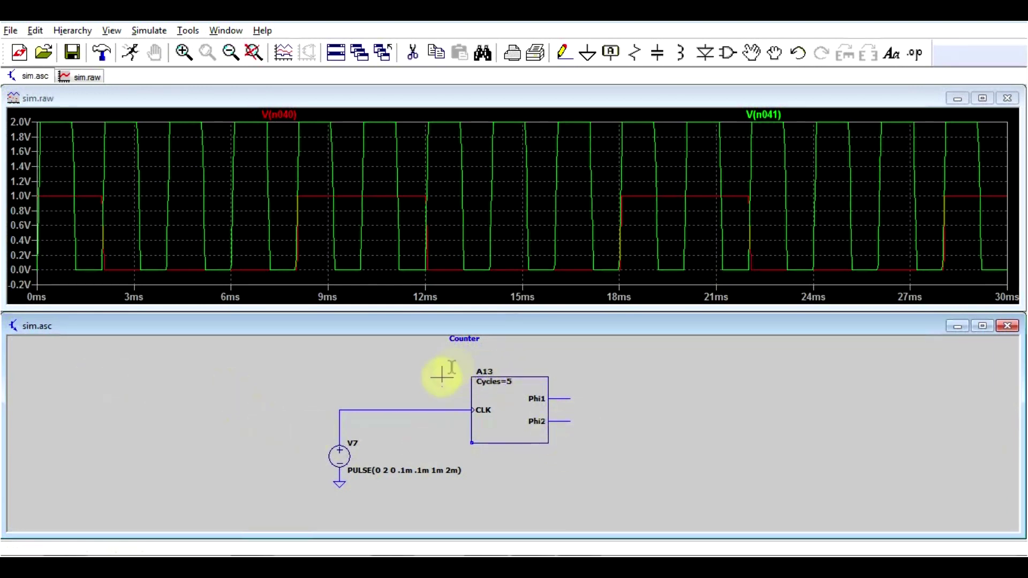
scroll(517, 428, "down", 2)
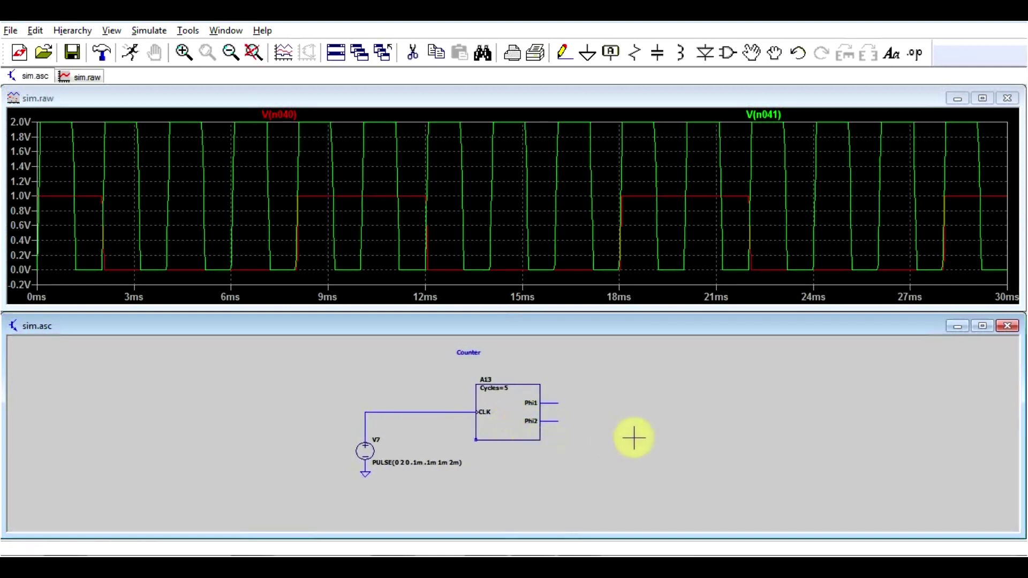
Step: Pan left to the logic gates and zoom in on XOR A6 and OR A5
left_click_drag(633, 436, 214, 376)
scroll(274, 417, "up", 4)
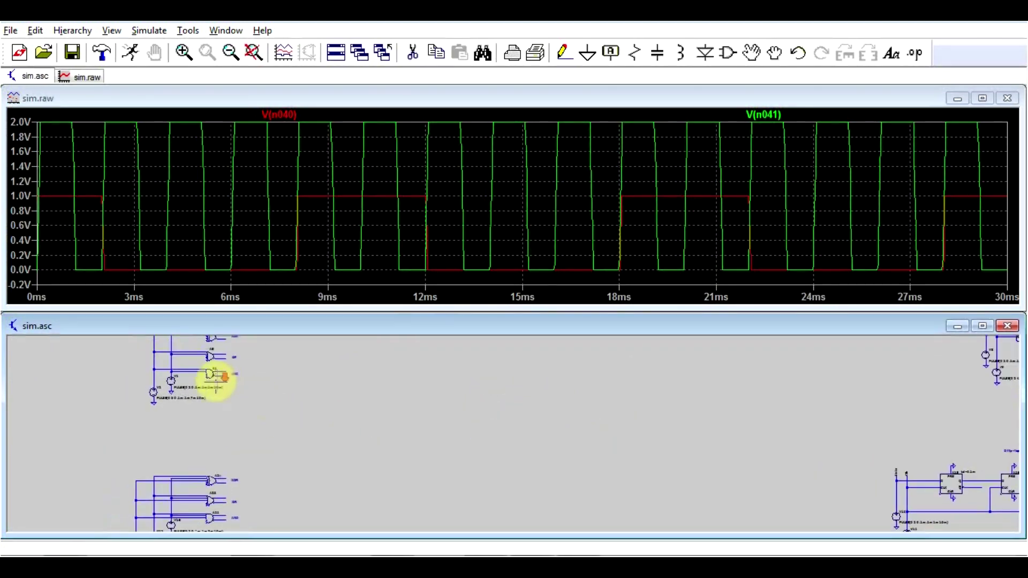